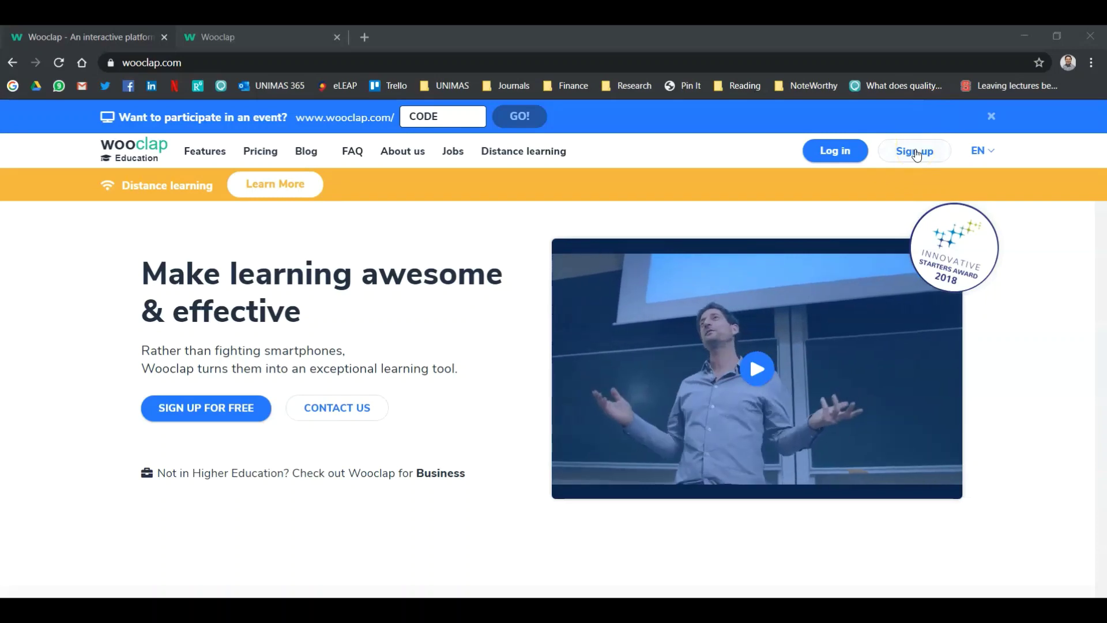
Go to the Wooclap log-in page from Log in in the home page's top navigation bar
left_click(838, 151)
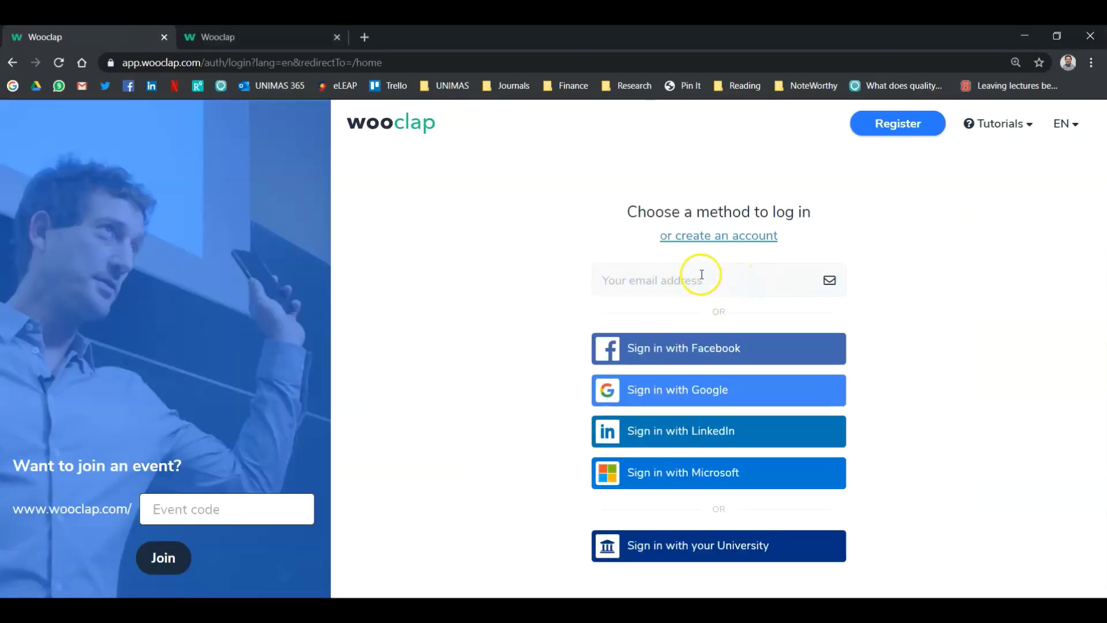
Sign in to Wooclap with a Google account to reach the My events list
left_click(700, 353)
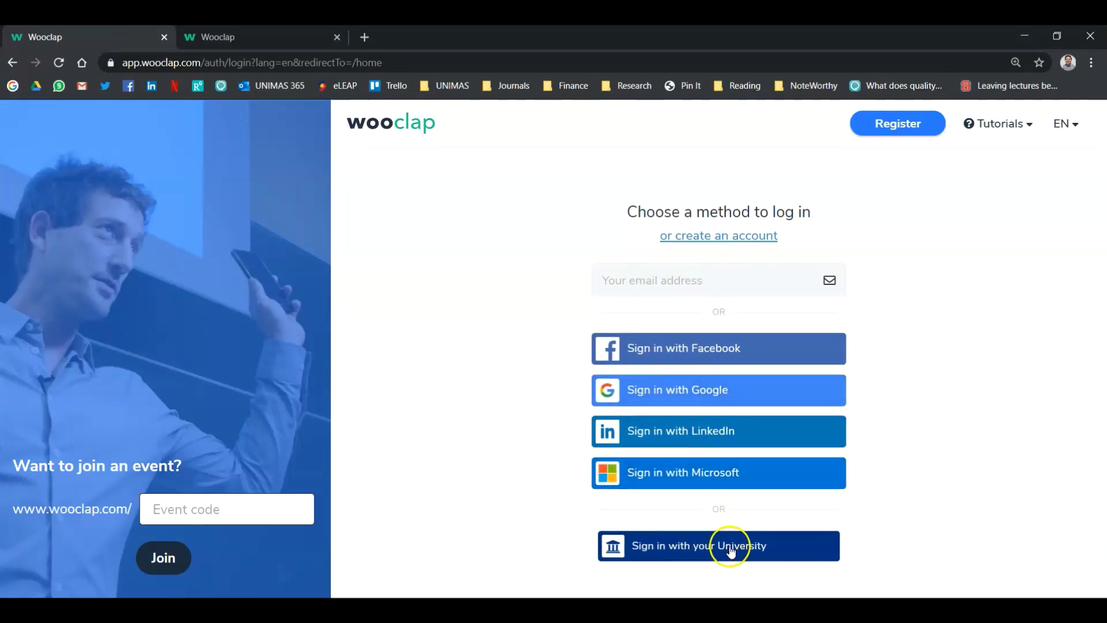
left_click(689, 391)
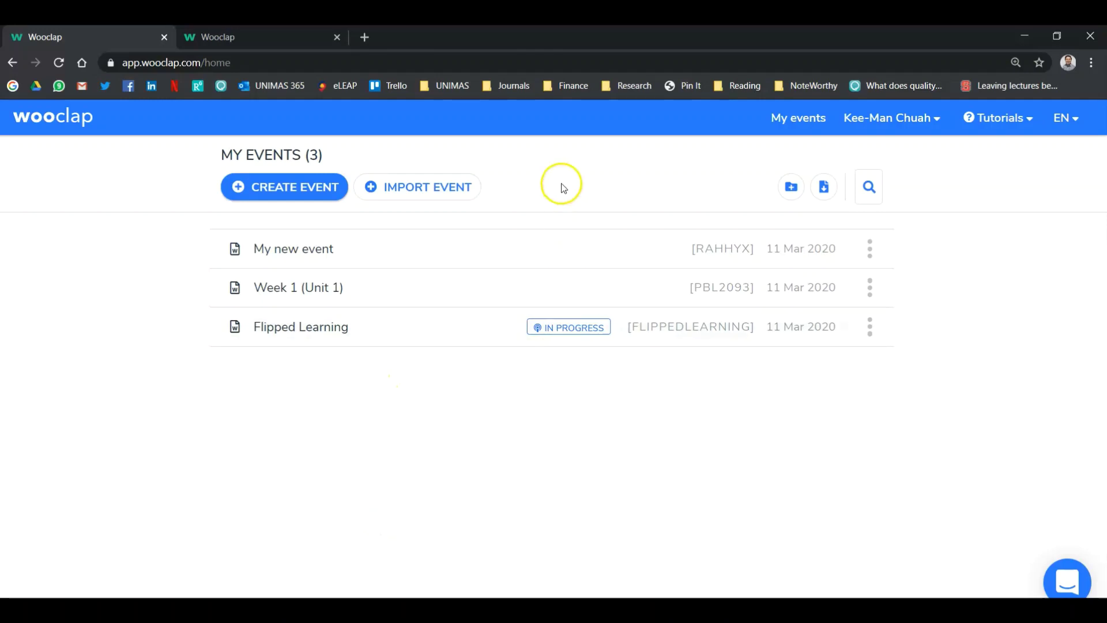
Create a new event and rename it from 'My new event' to 'Unit 1 Activities'
left_click(281, 189)
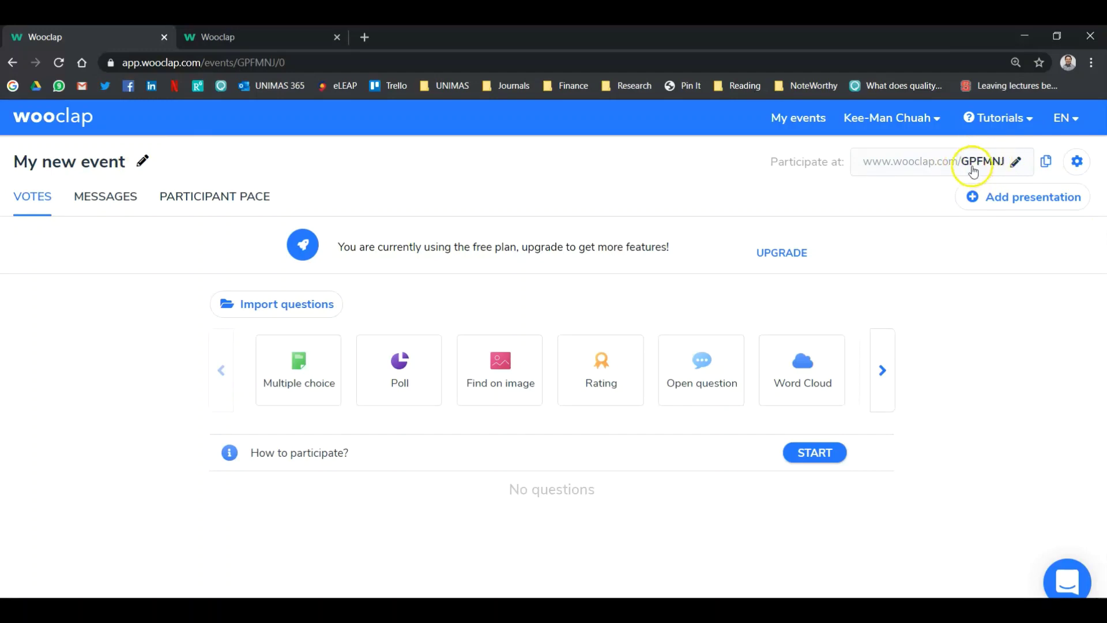
left_click(145, 163)
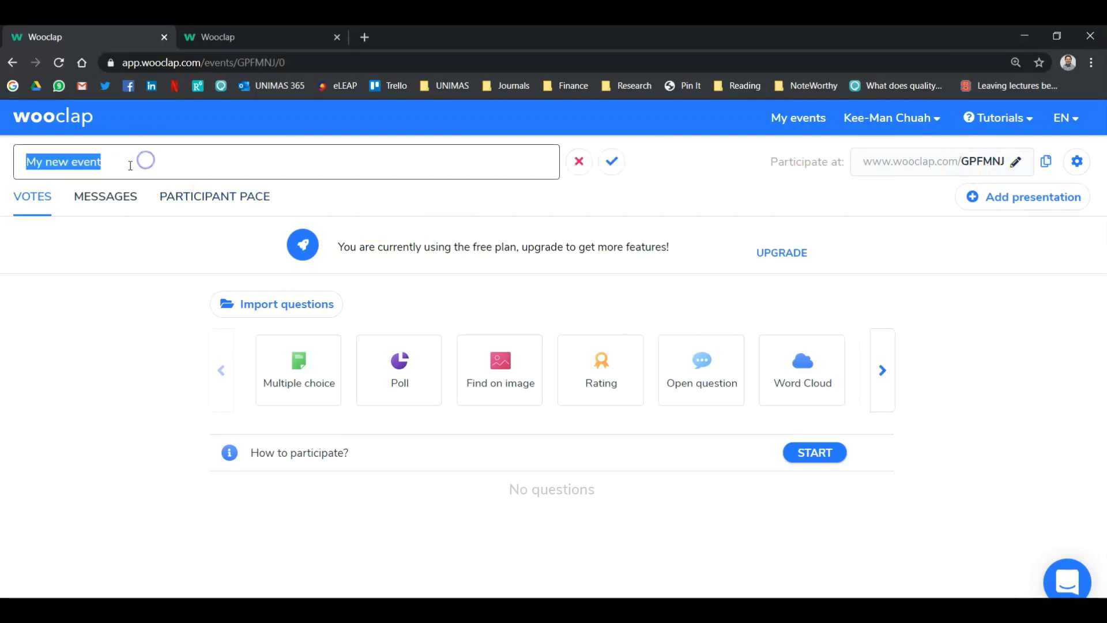
type("Unit 1")
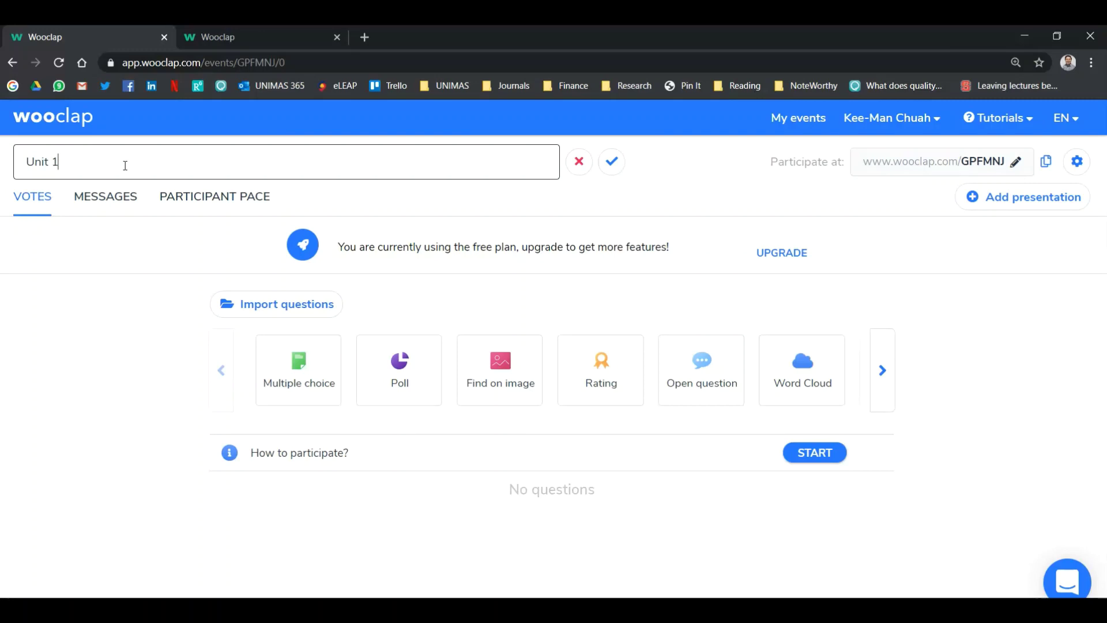
type(" Activities")
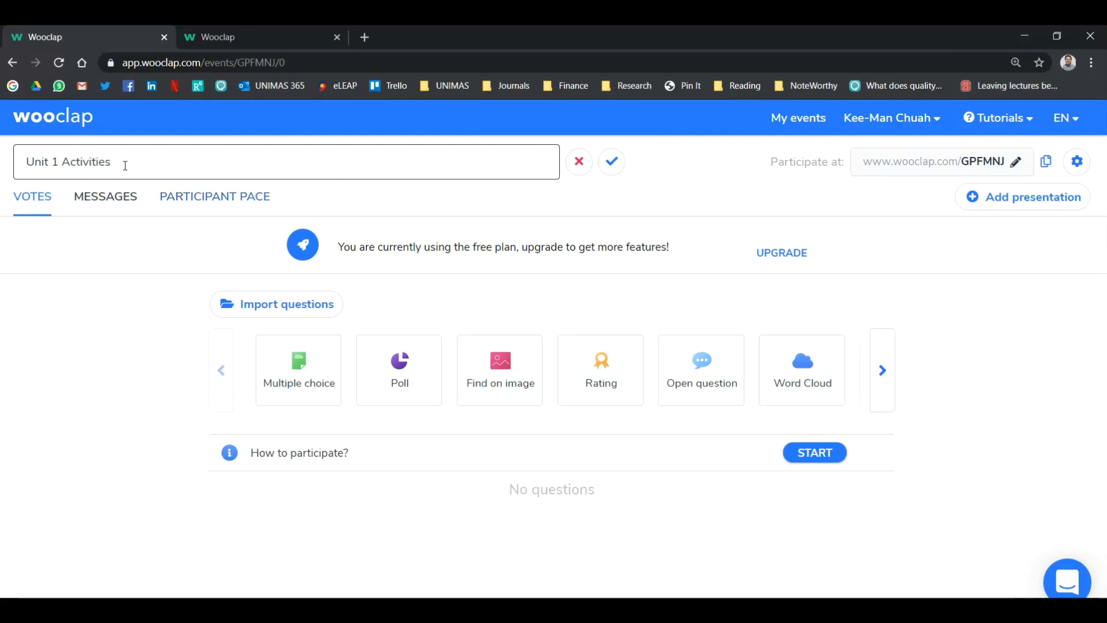
left_click(613, 162)
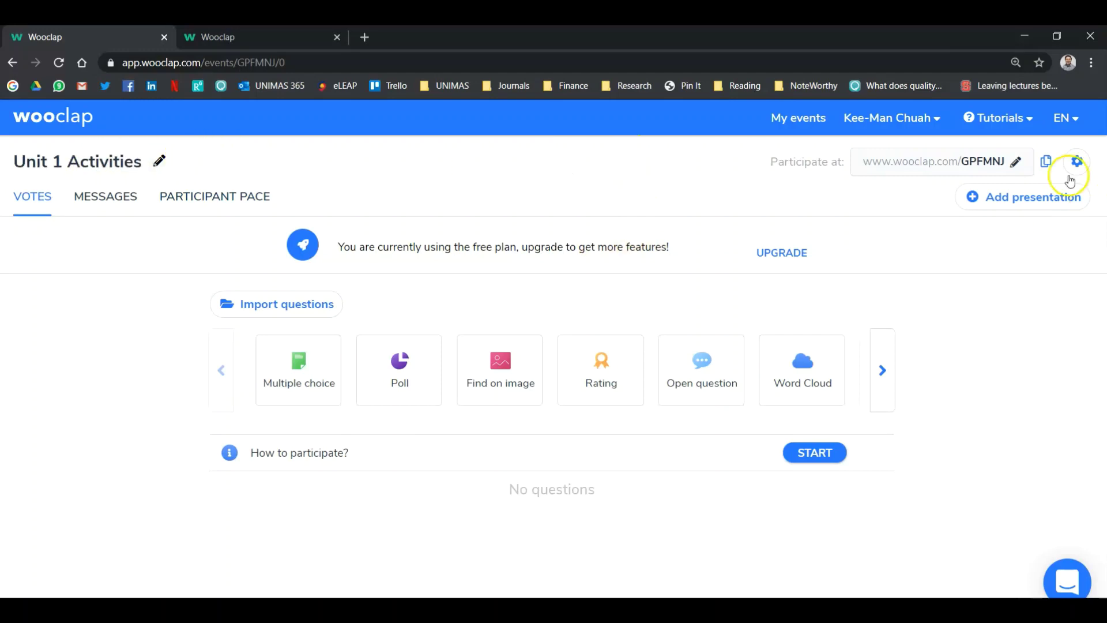
left_click(1017, 165)
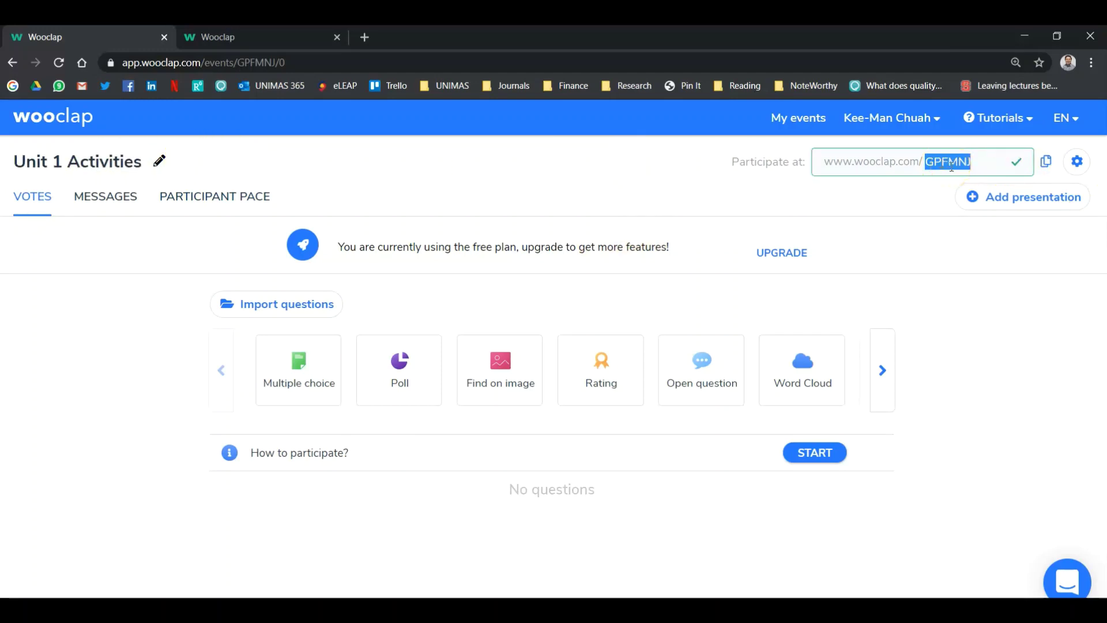
type("PBL2093")
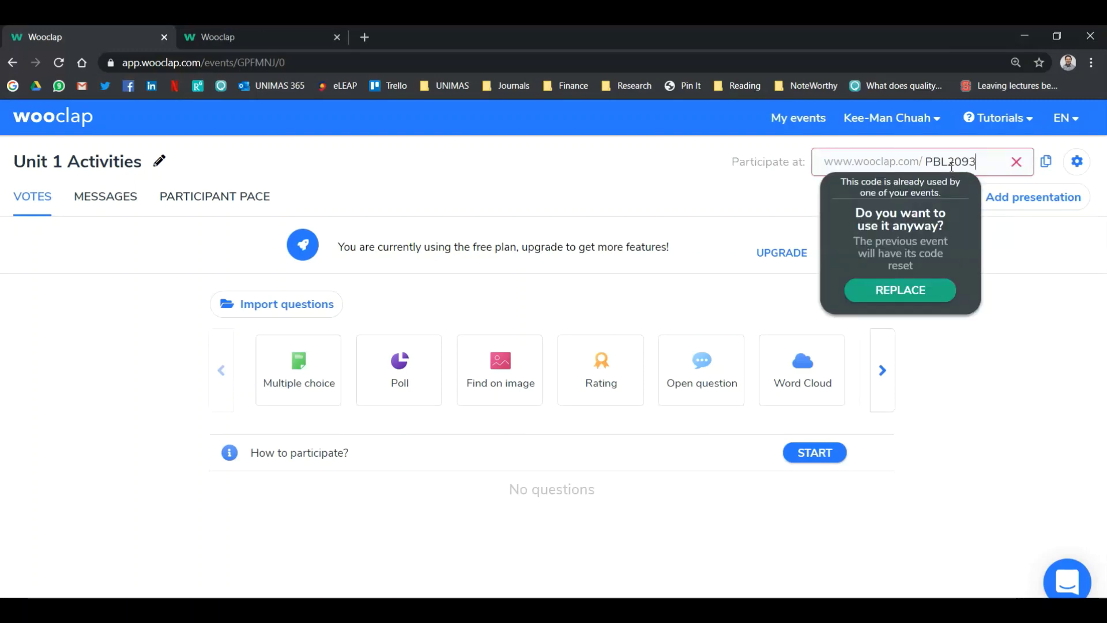
type("Unit1")
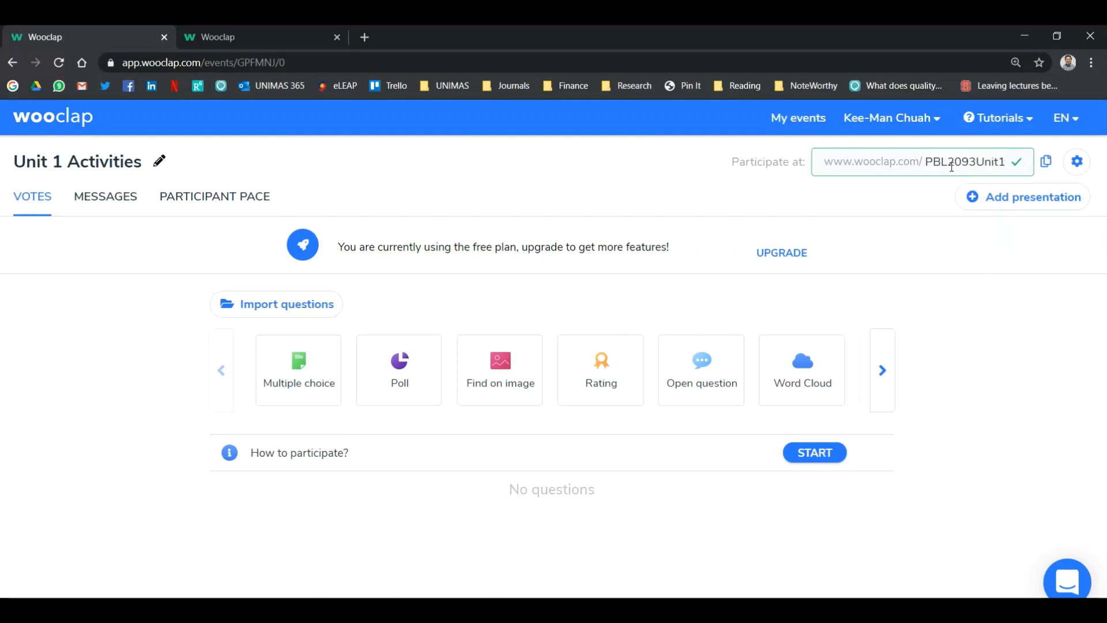
left_click(1017, 165)
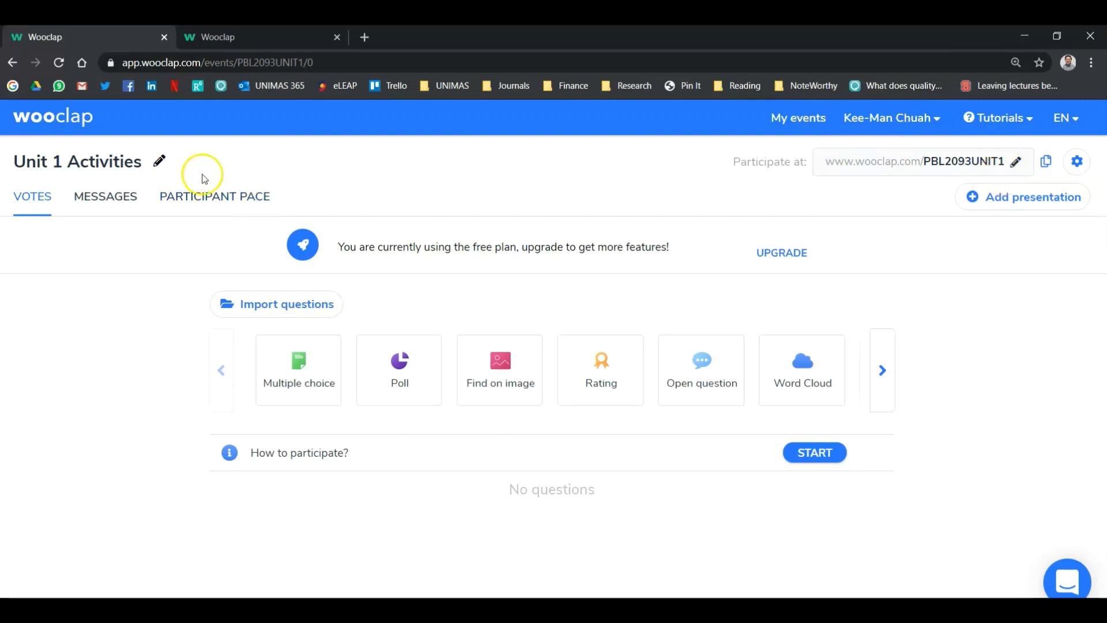
left_click(1024, 207)
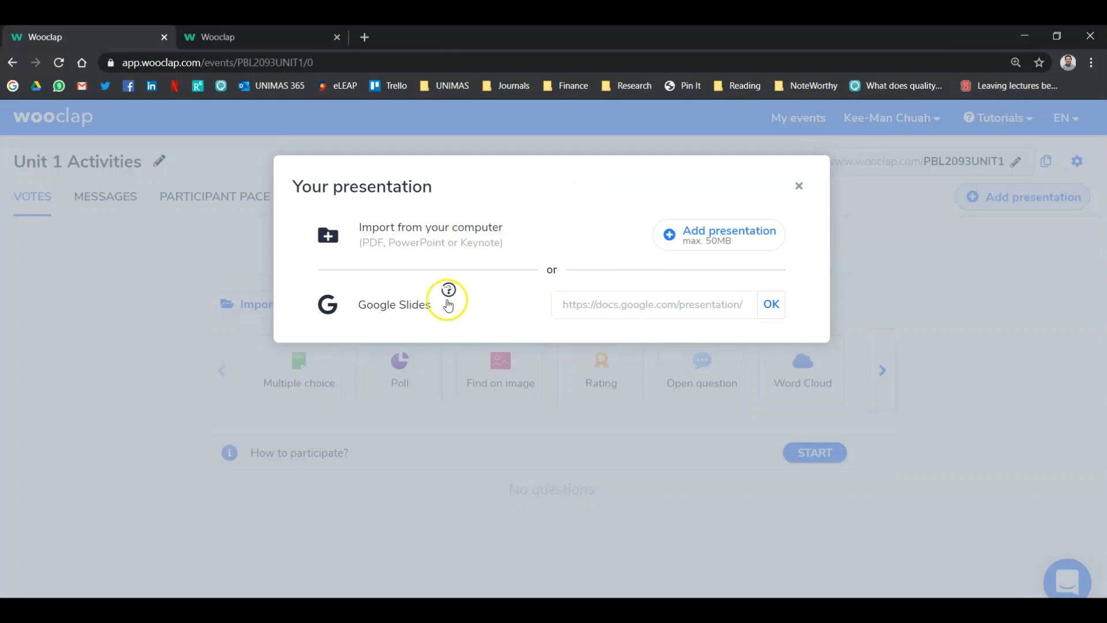
left_click(800, 185)
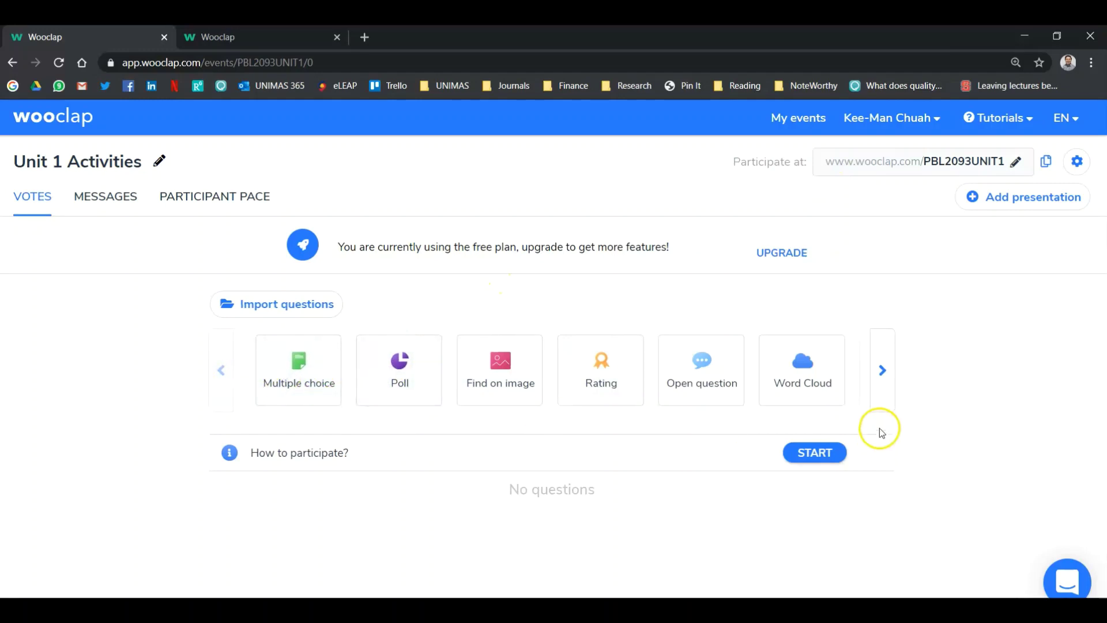
left_click(890, 373)
Scroll the question-type carousel to the Brainstorming card and add a Brainstorming question
left_click(893, 376)
left_click(894, 376)
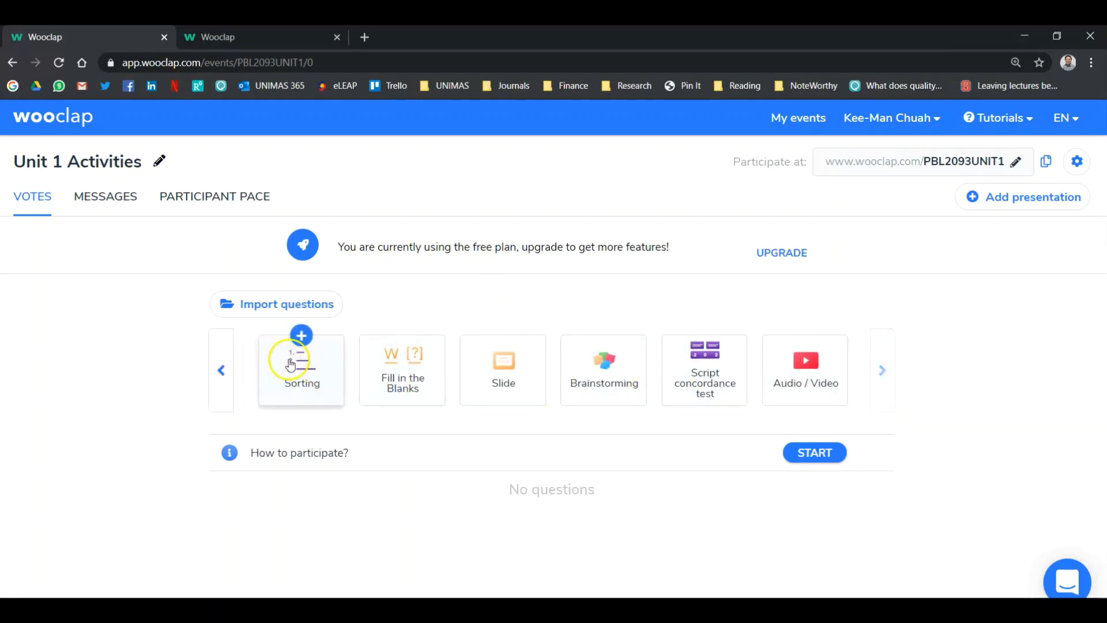
left_click(230, 369)
left_click(230, 370)
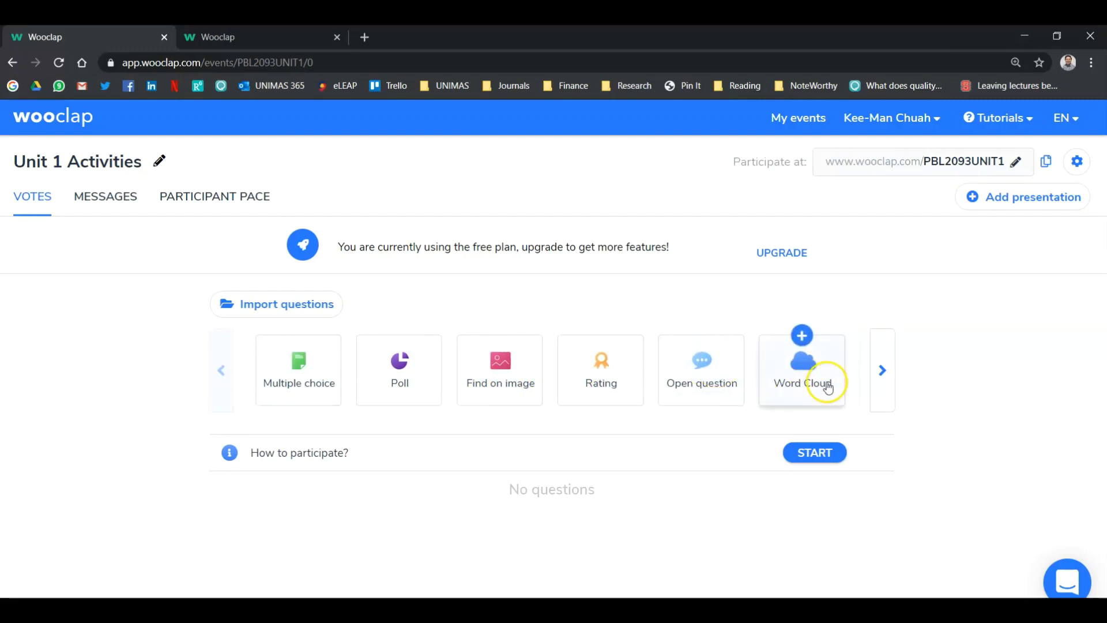
left_click(881, 372)
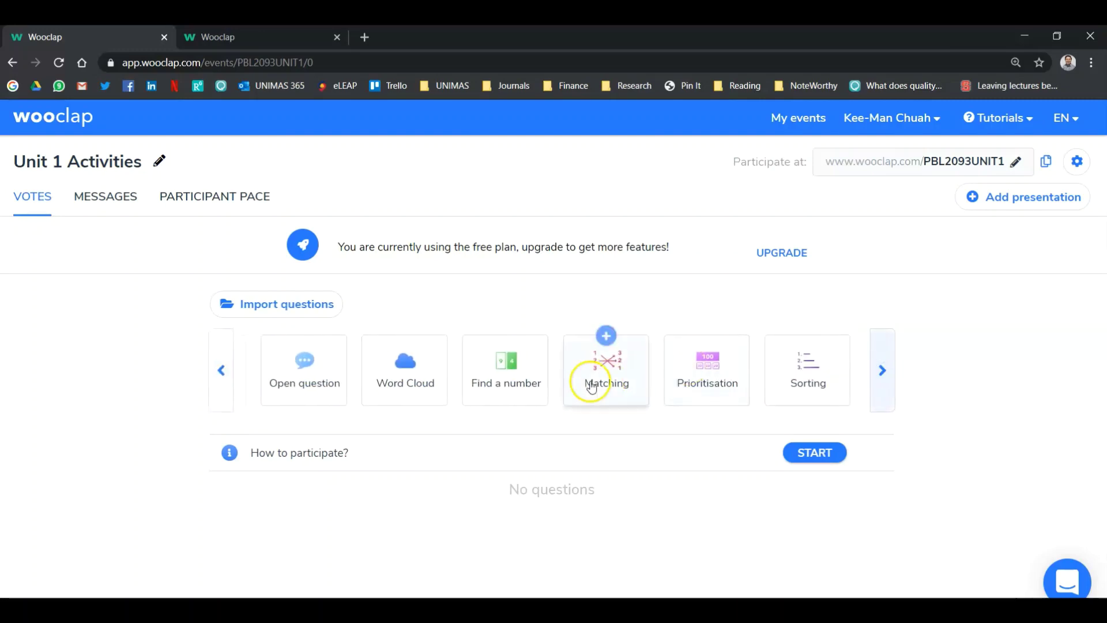
left_click(882, 371)
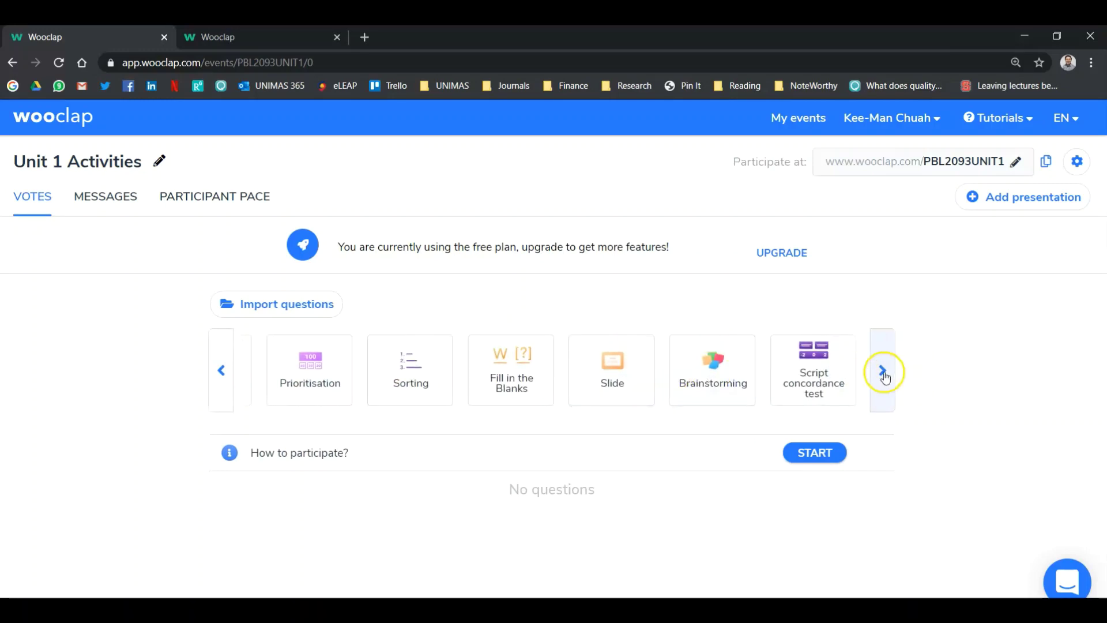
left_click(883, 372)
mouse_move(607, 364)
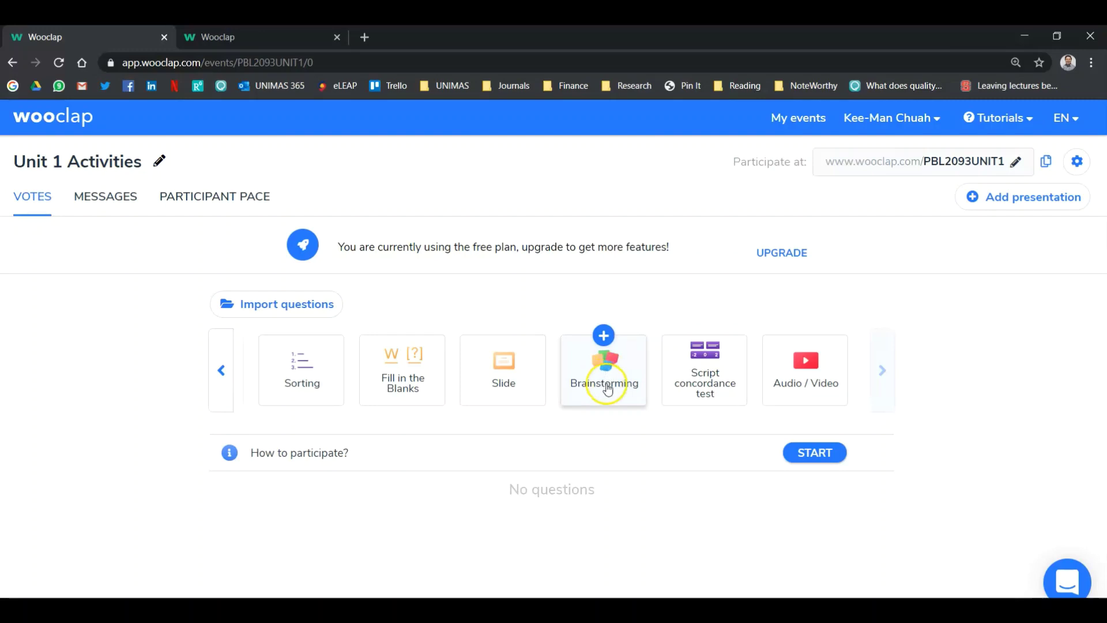
left_click(603, 335)
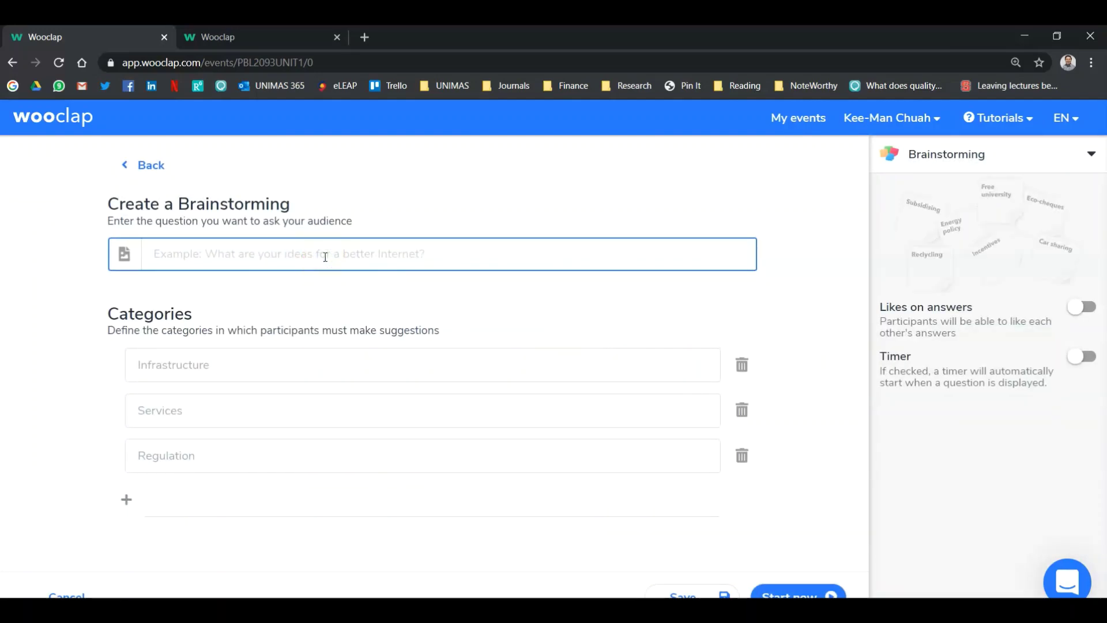
Write the brainstorm question about the next Project, add categories Category 1–3, and begin attaching an image
type("Let's brainstorm some ideas about our next Project")
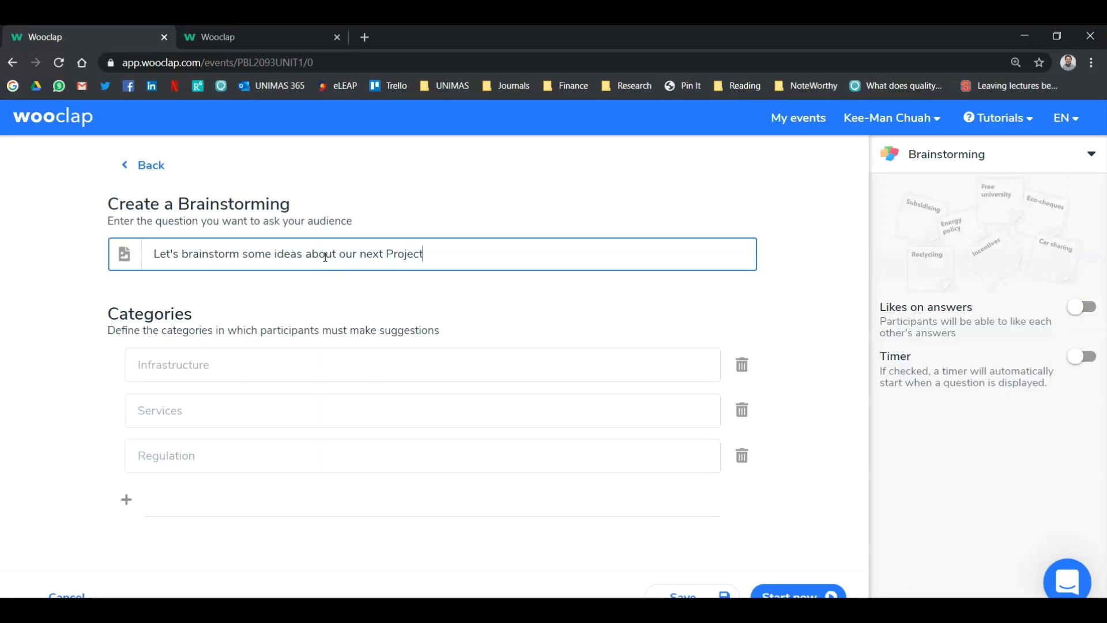
left_click(246, 364)
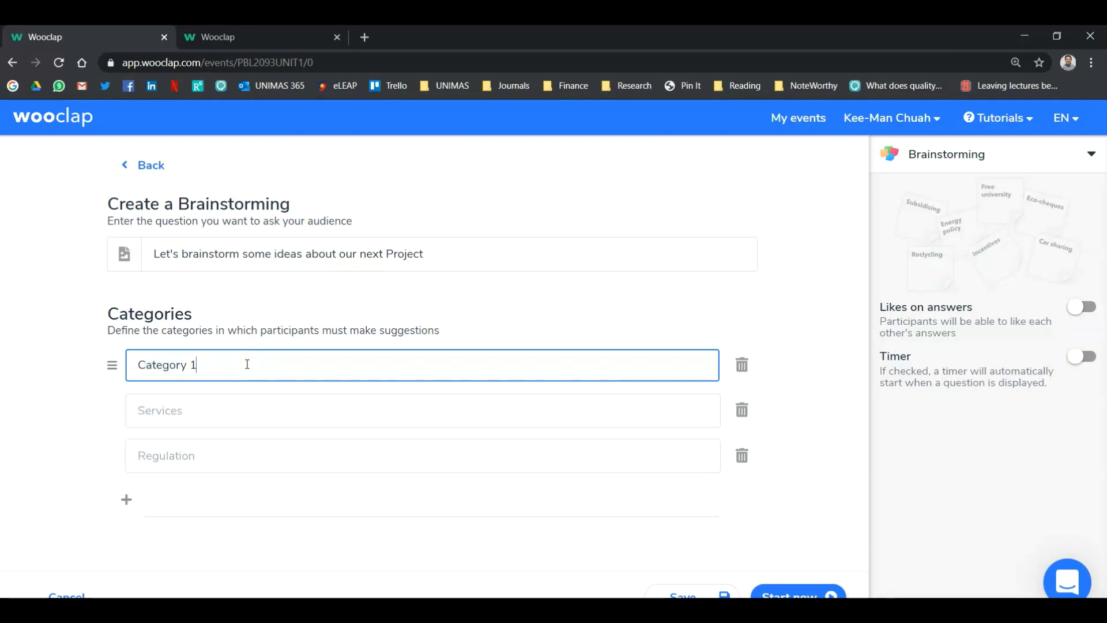
left_click(196, 403)
type("Category 2")
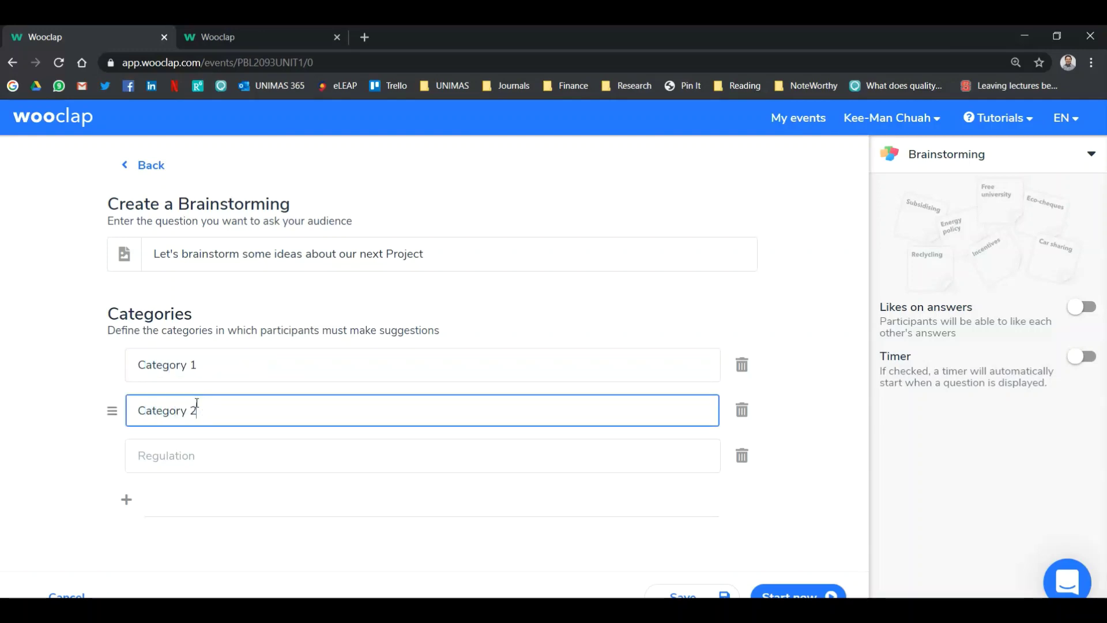
left_click(184, 459)
type("Category 3")
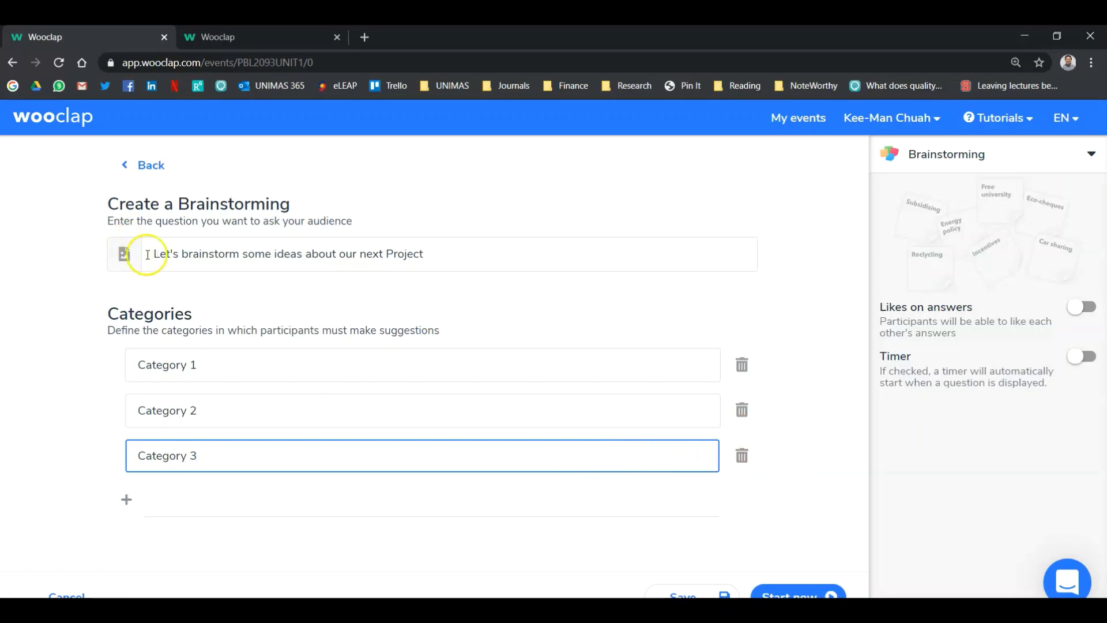
left_click(124, 256)
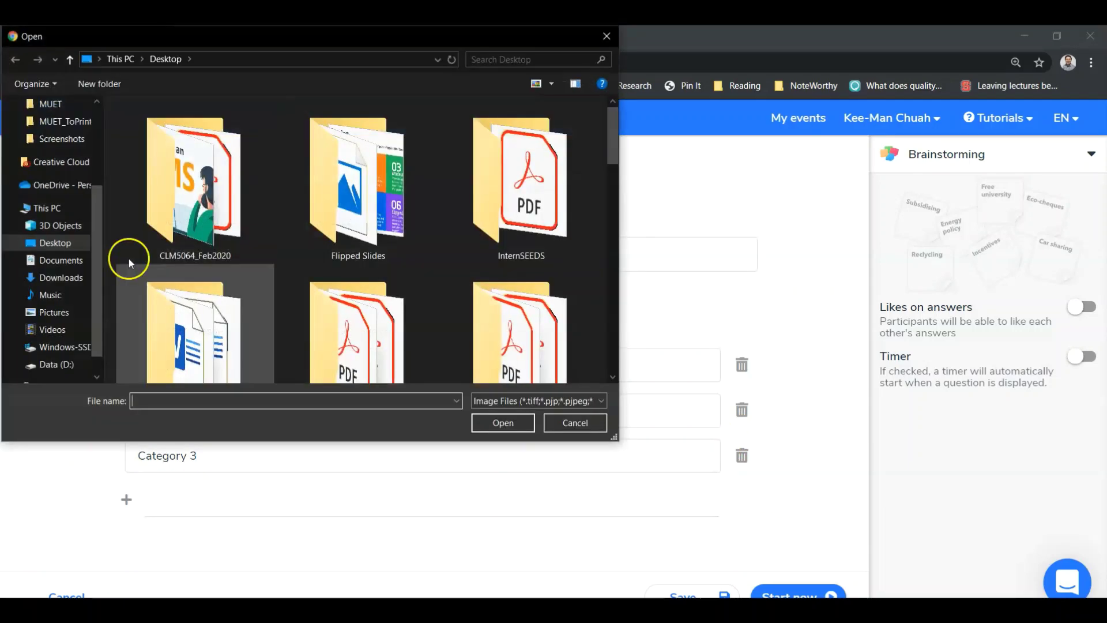
Cancel the image picker, enable Likes on answers, leave the timer off, and save the question
left_click(576, 422)
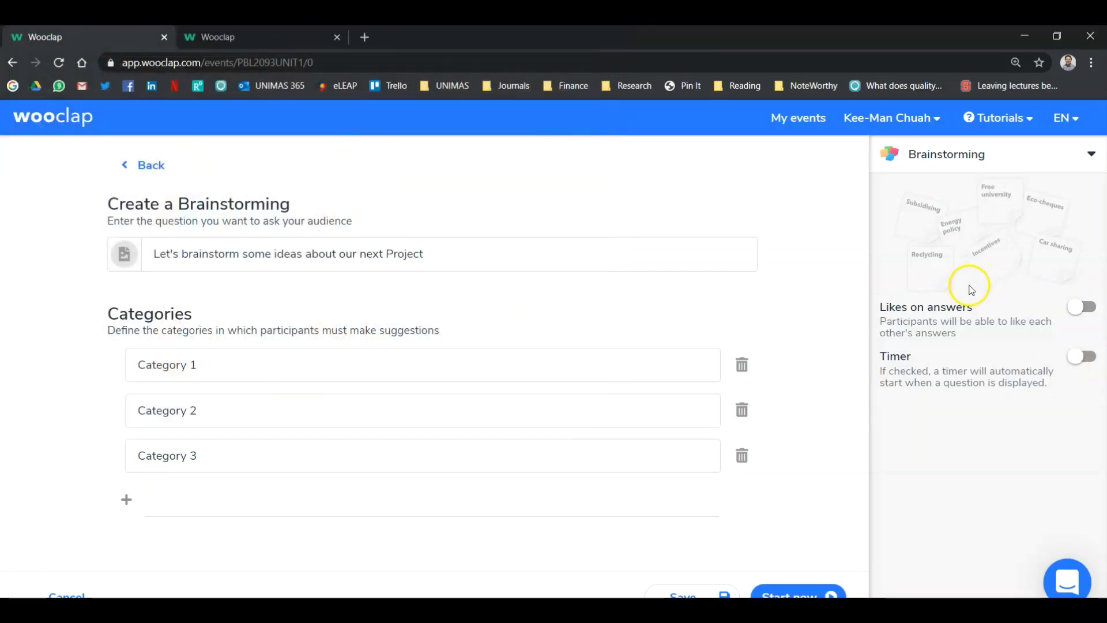
left_click(1082, 307)
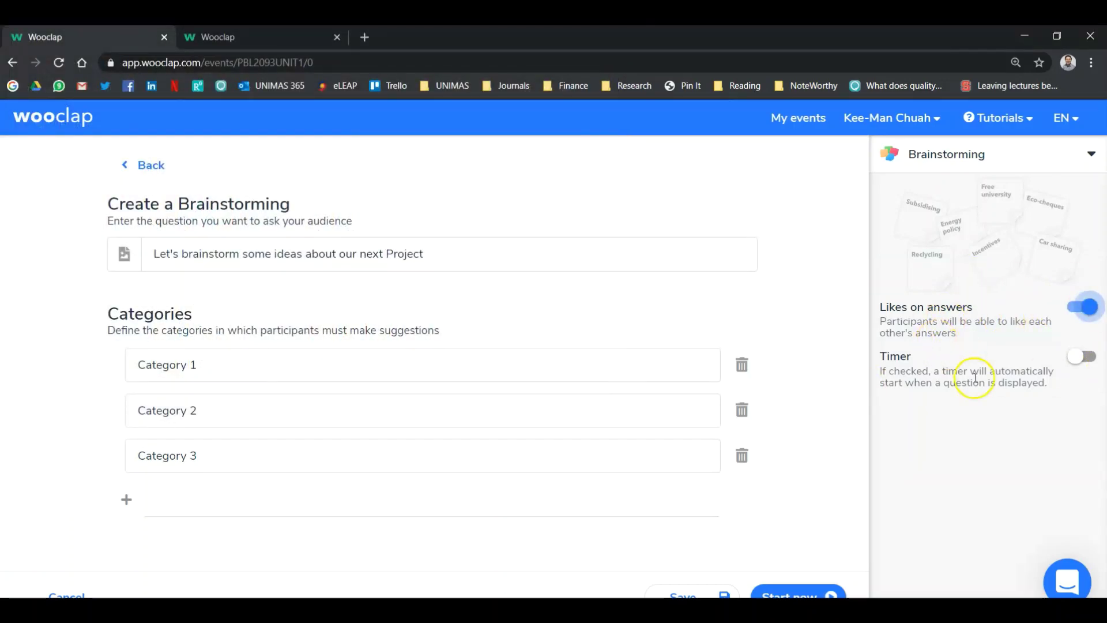
left_click(1082, 356)
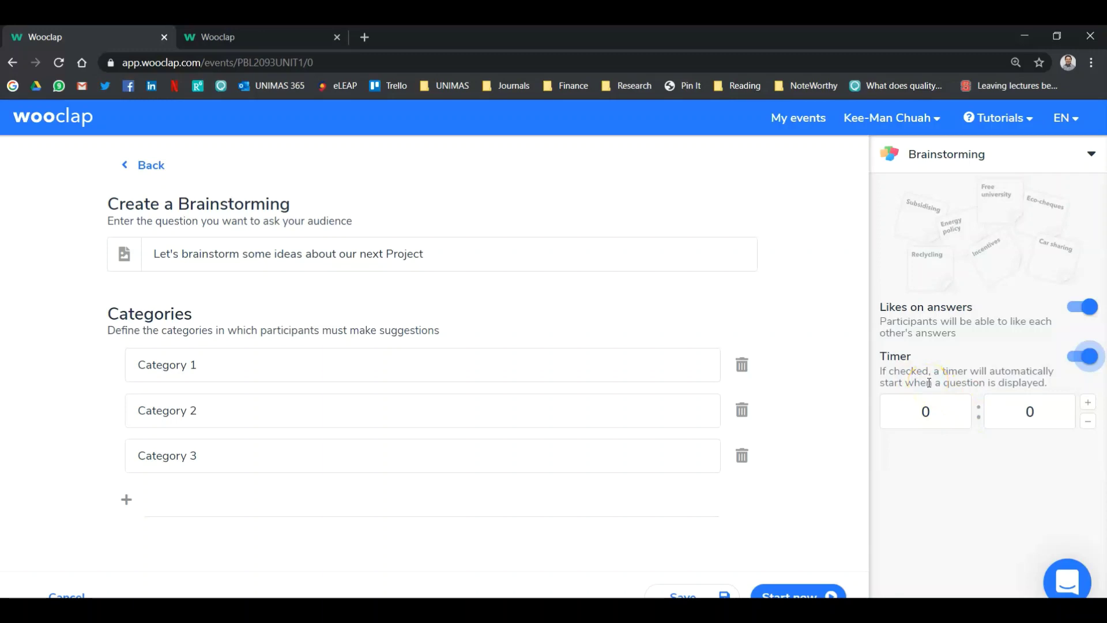
left_click(1082, 356)
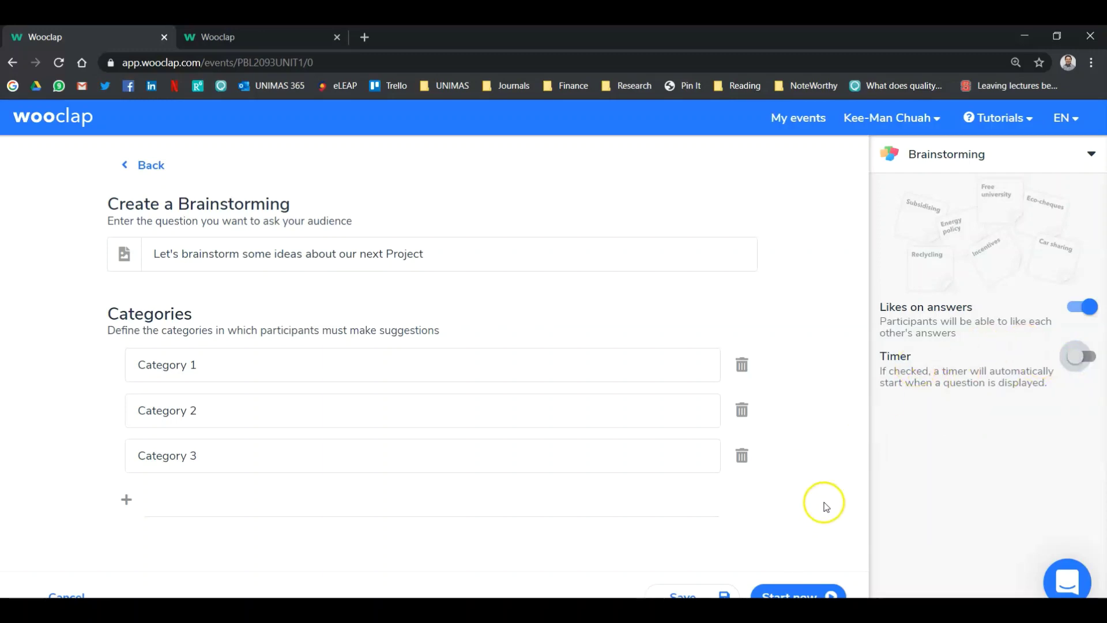
left_click(696, 594)
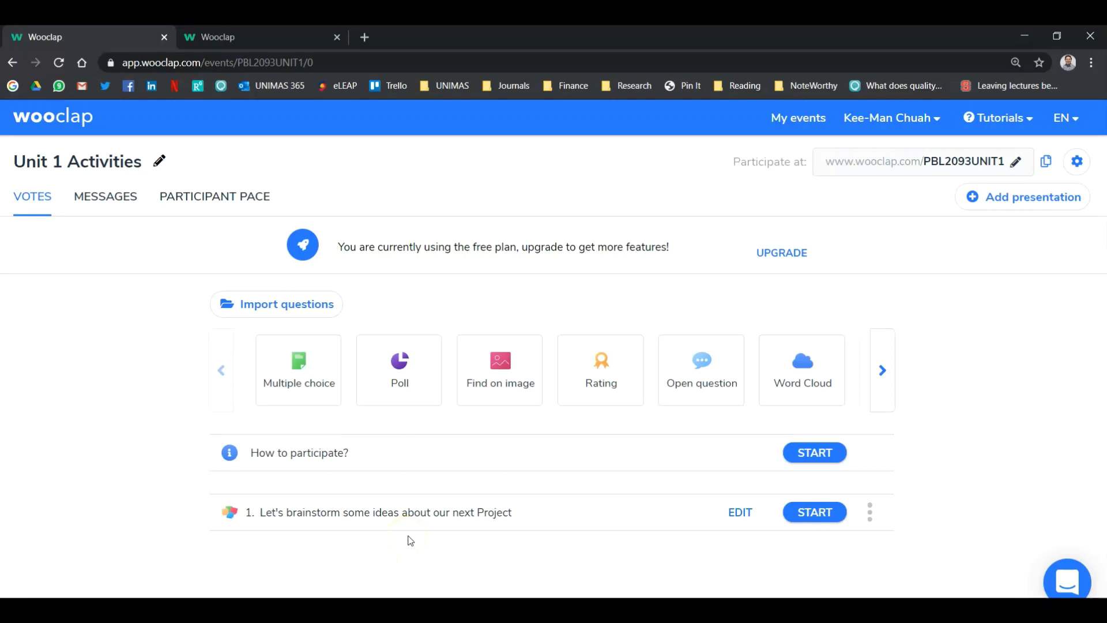
Add multiple choice question 'MCQ1' with answers A and B, A marked correct, and save it
left_click(309, 370)
type("MC")
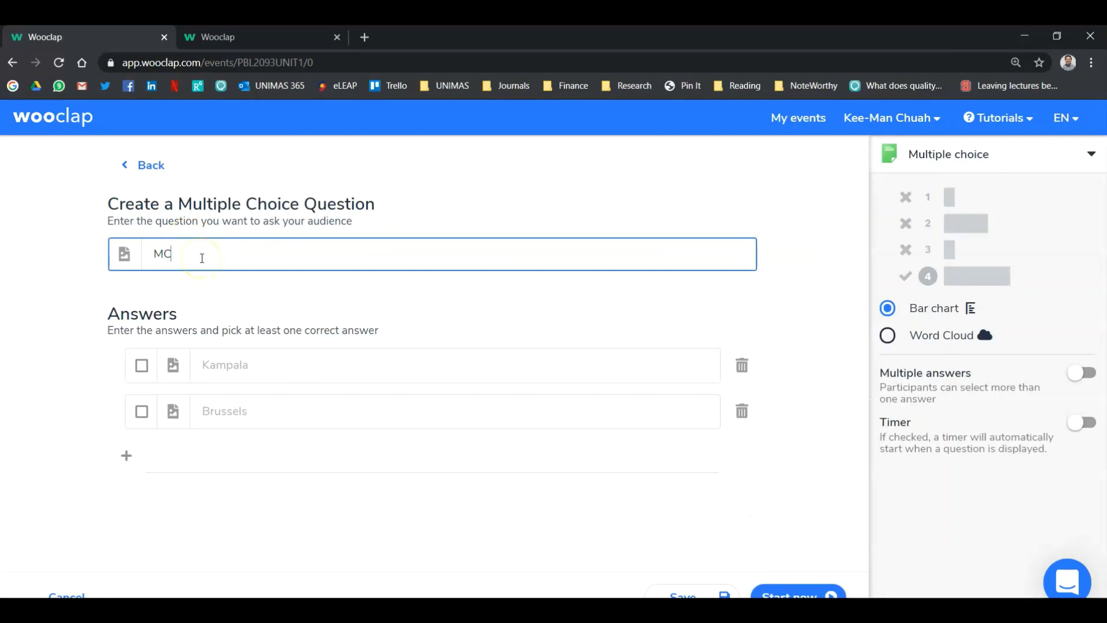
type("Q1")
left_click(255, 363)
type("A")
left_click(238, 410)
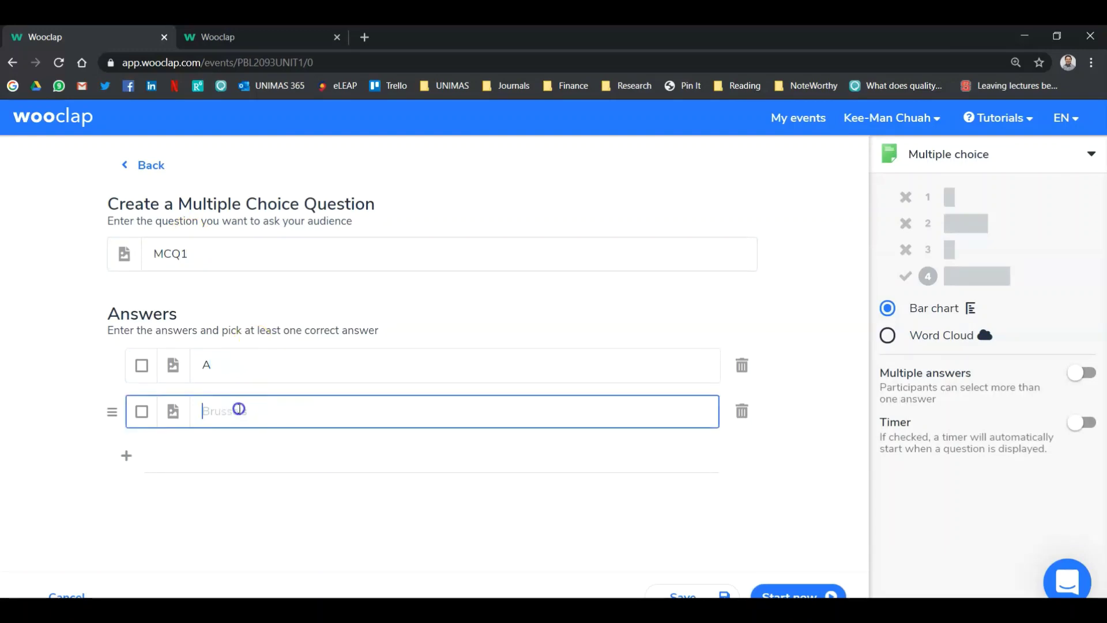
type("B")
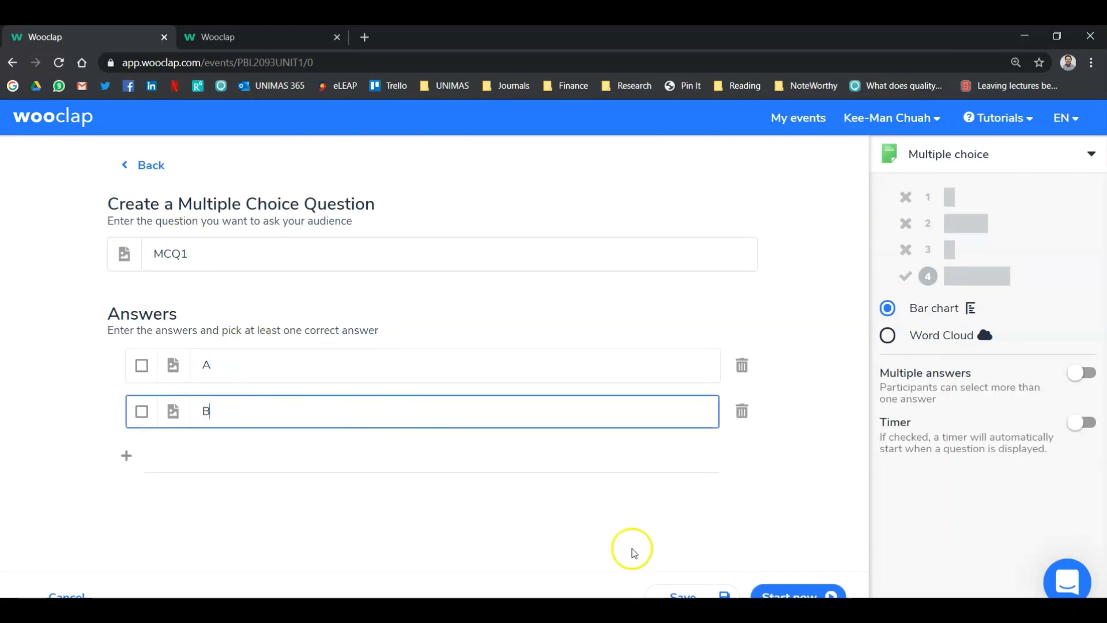
left_click(151, 353)
left_click(701, 595)
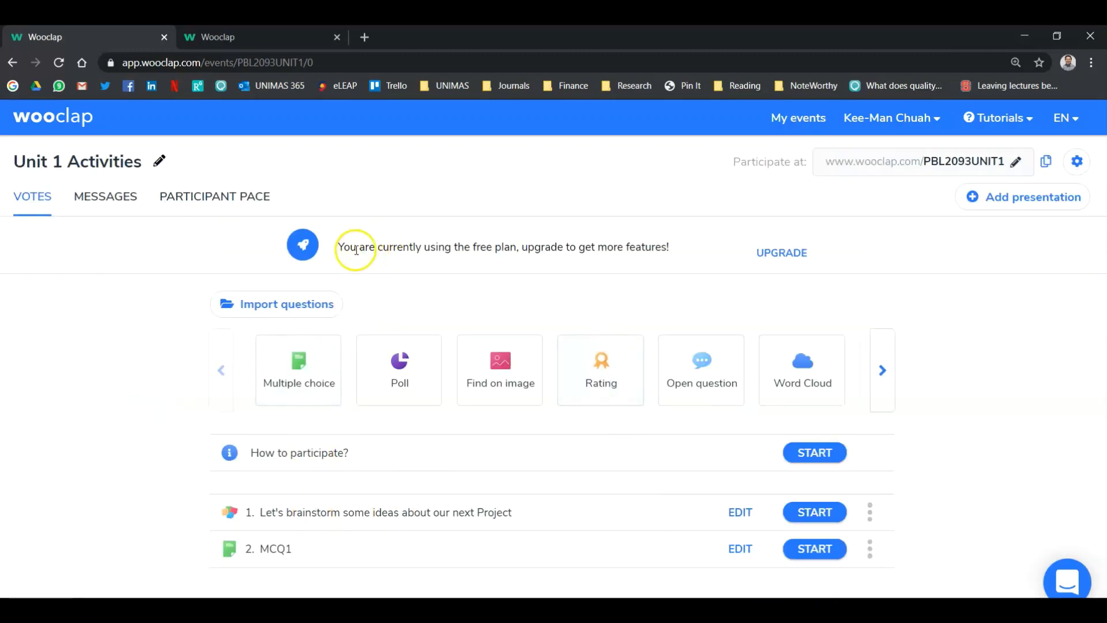
Dismiss the maximum-questions warning and start presenting brainstorm question 1 live
left_click(306, 389)
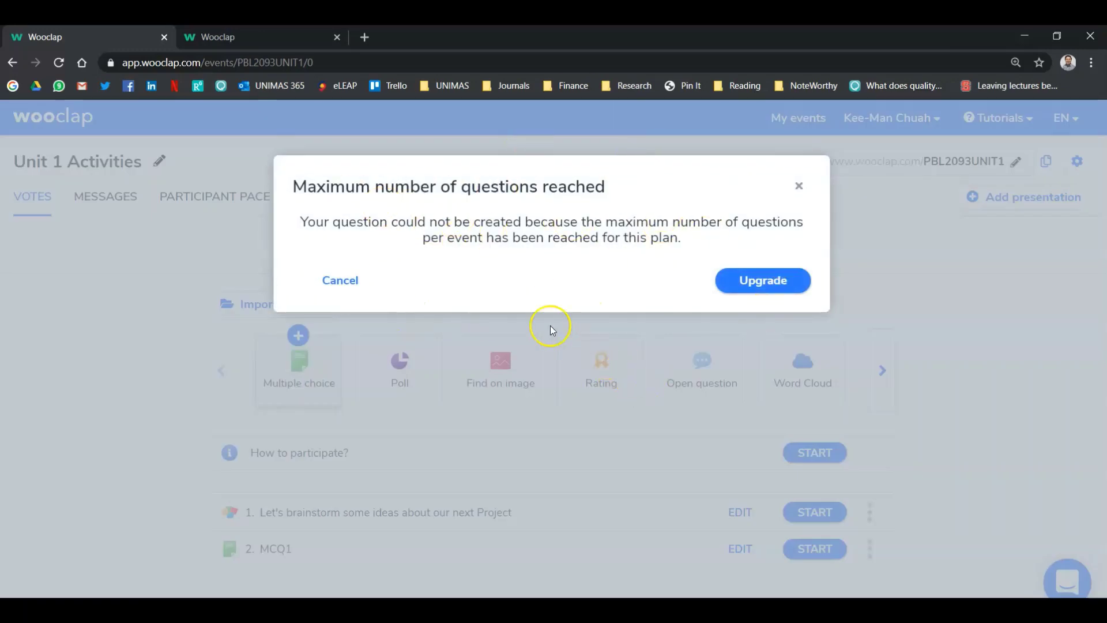
left_click(798, 186)
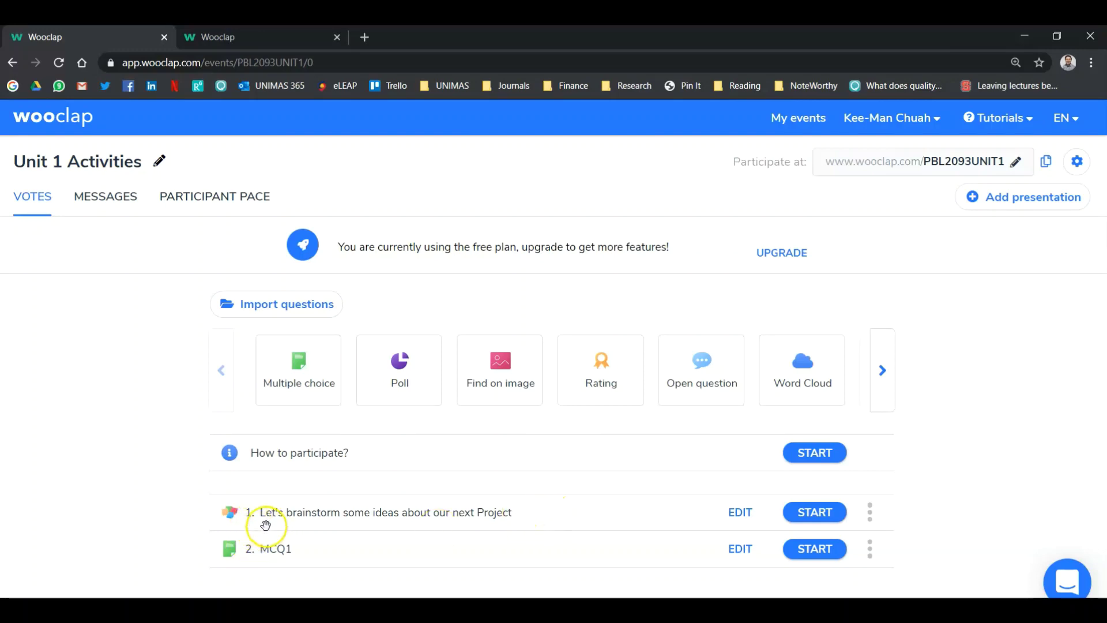
left_click(822, 521)
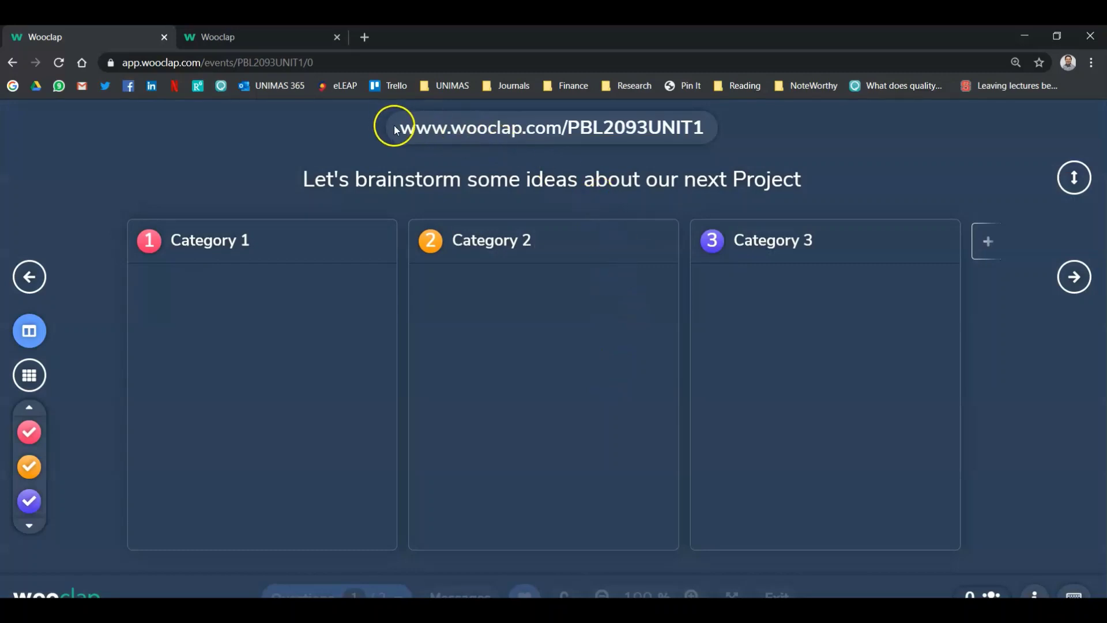
left_click_drag(401, 127, 688, 129)
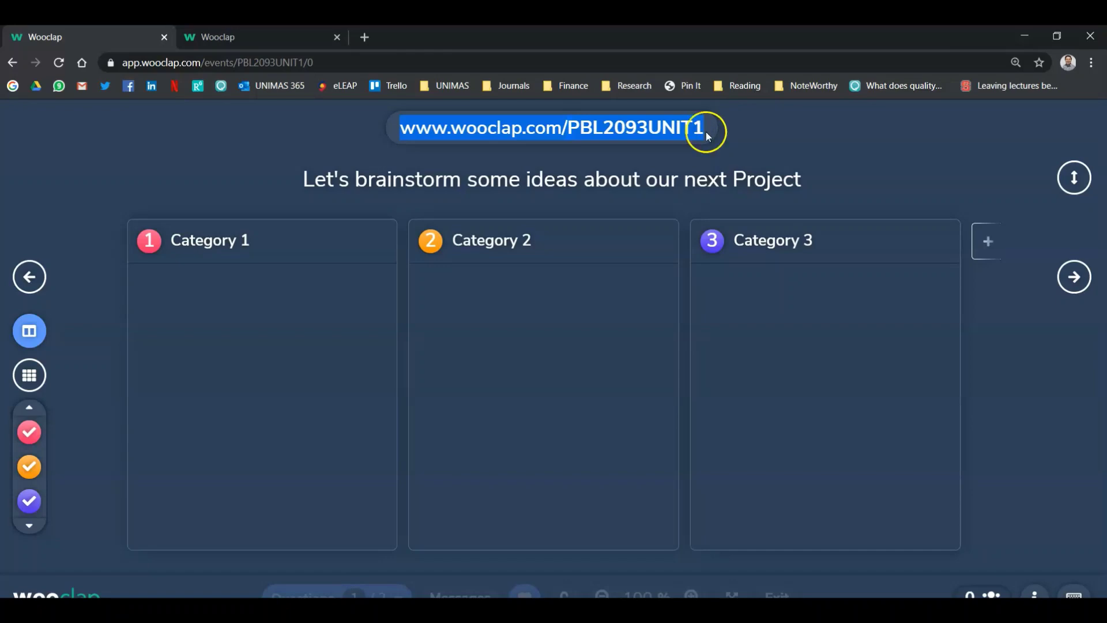
mouse_move(708, 136)
left_mouse_down()
mouse_move(601, 123)
mouse_move(706, 131)
left_mouse_up()
left_click(279, 311)
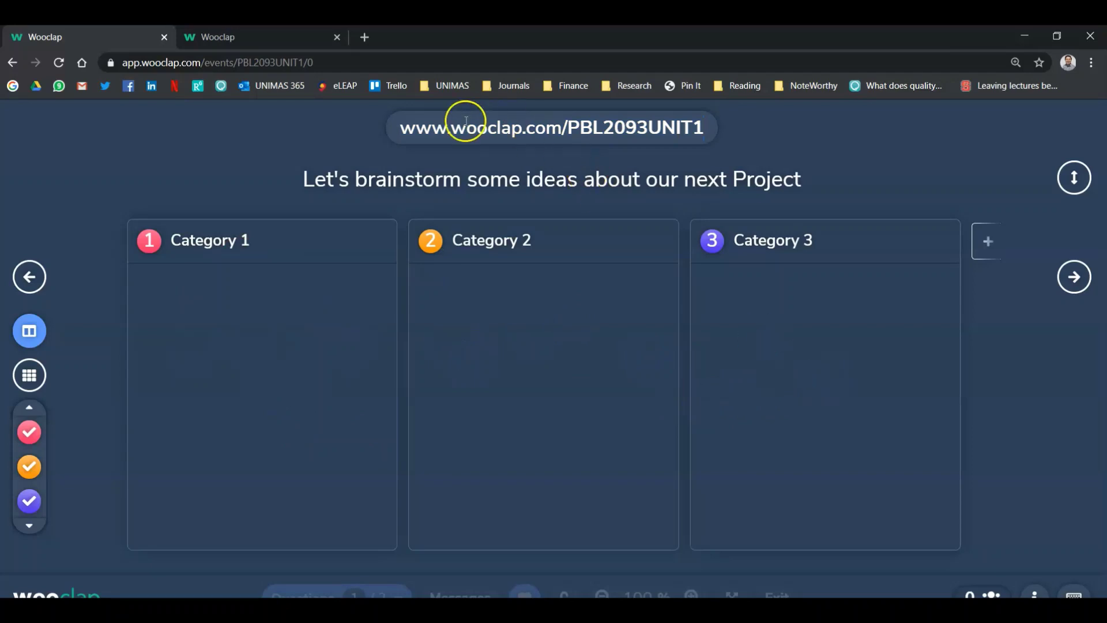
left_click_drag(395, 125, 722, 135)
key("ctrl+c")
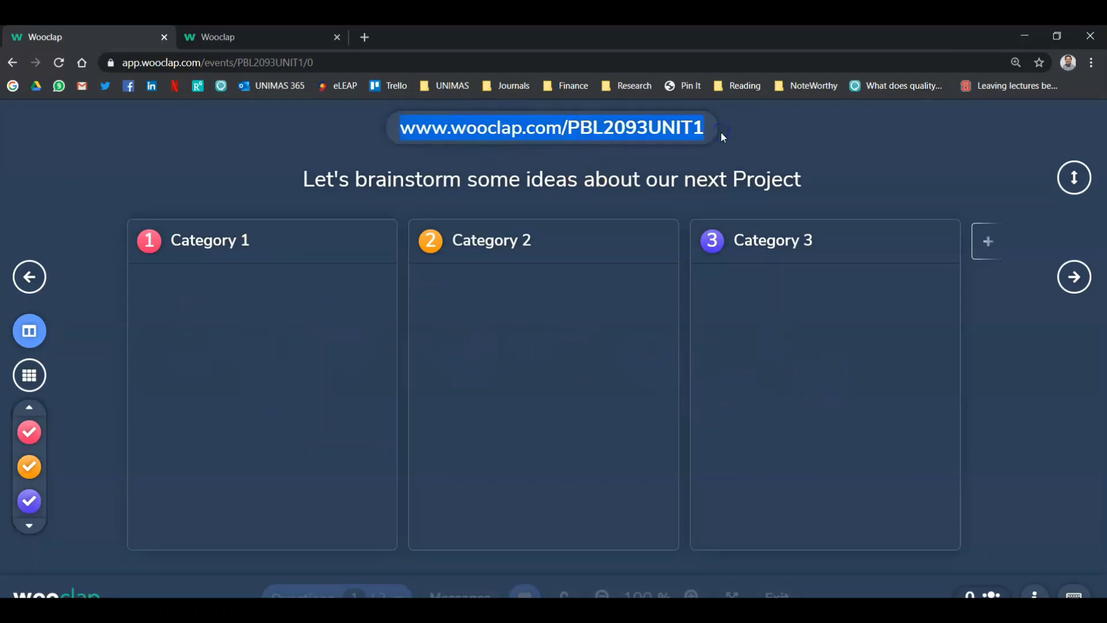
left_click(370, 36)
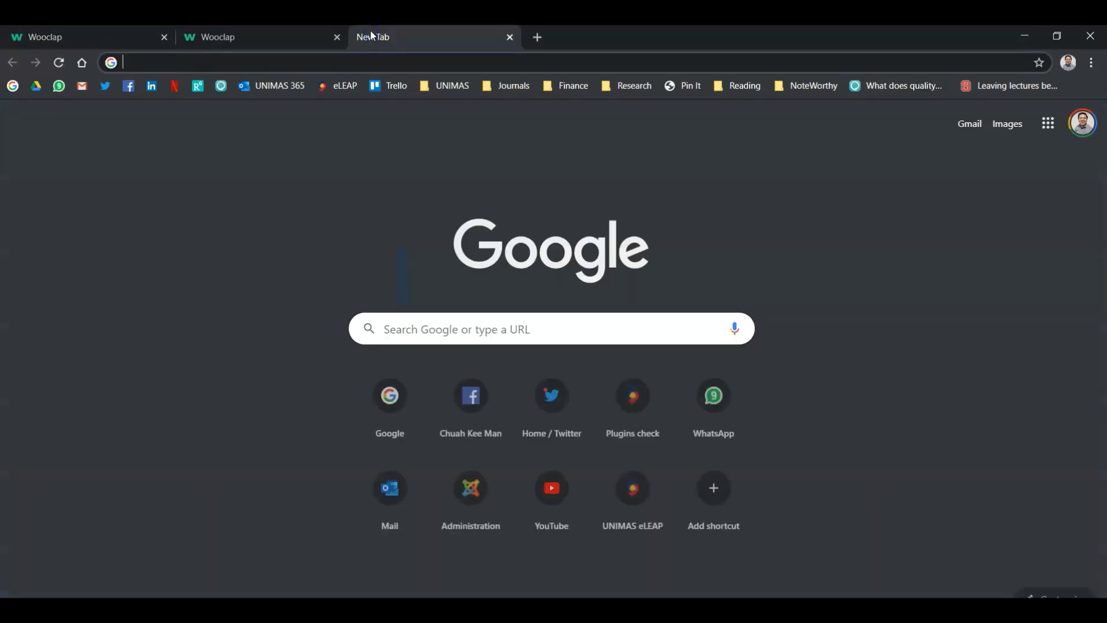
Load the participant page from the pasted link and write the idea 'Let's build a flying car'
key("ctrl+v")
key("Return")
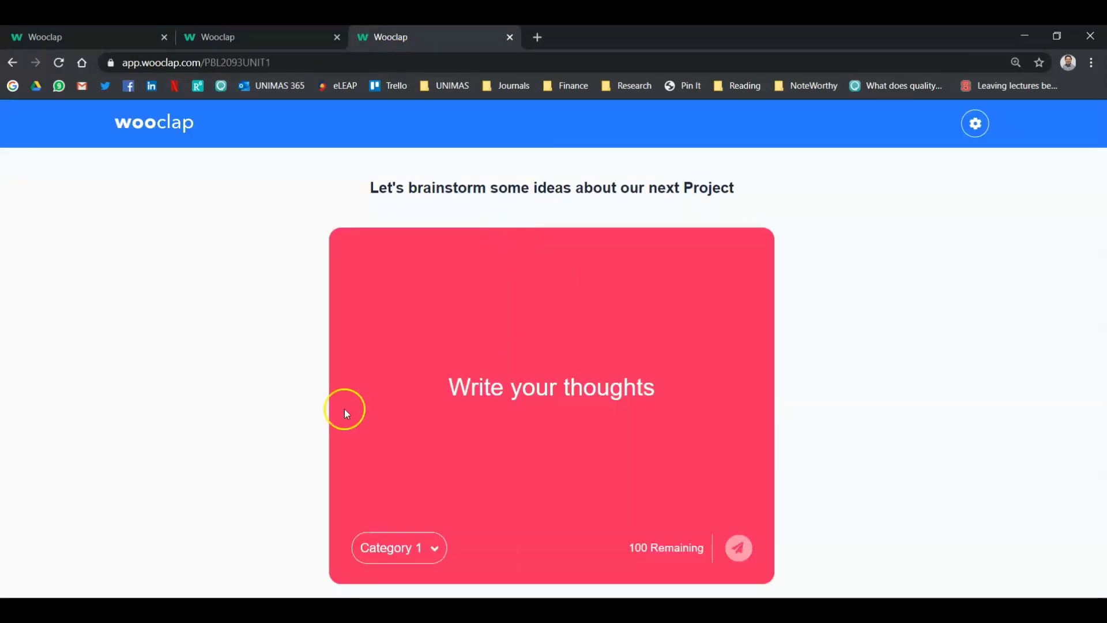
left_click(572, 387)
type("Let's")
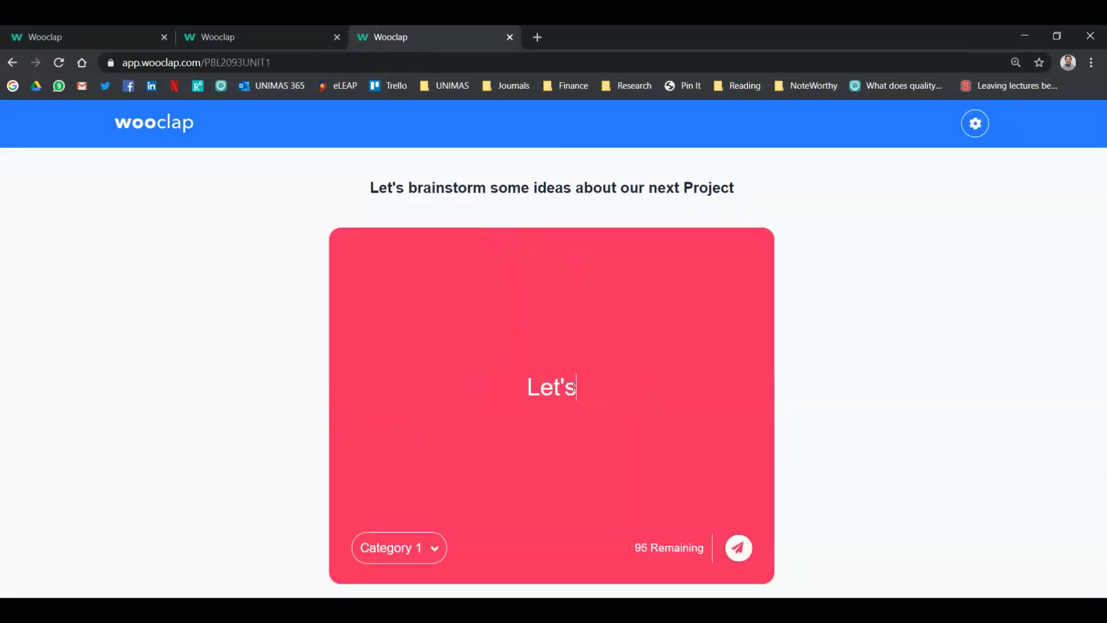
type(" bu")
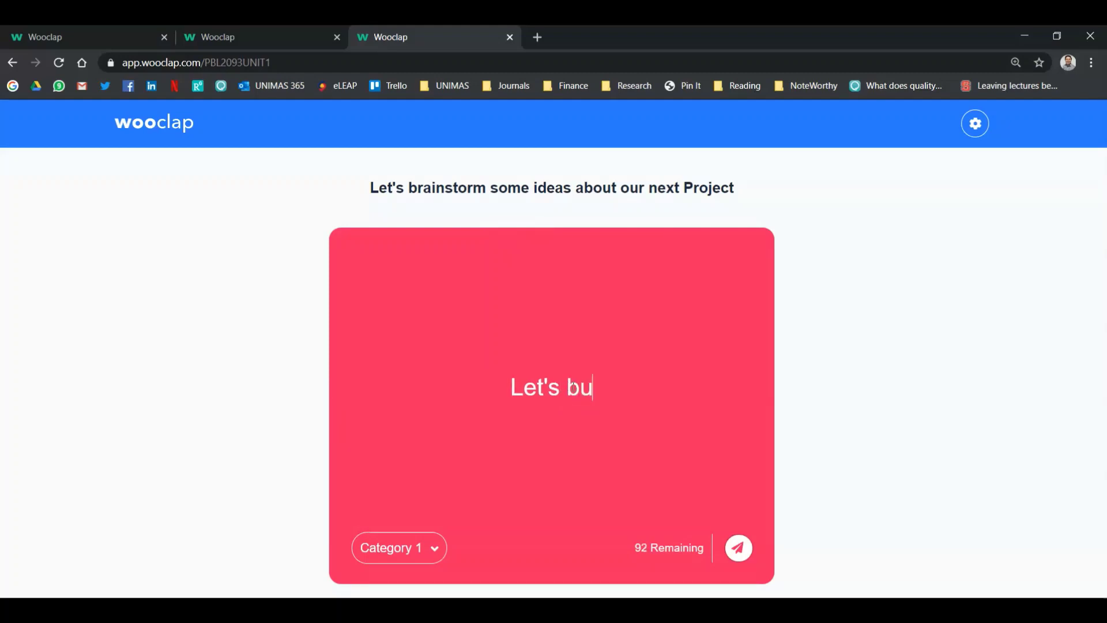
type("ild a flyign ca")
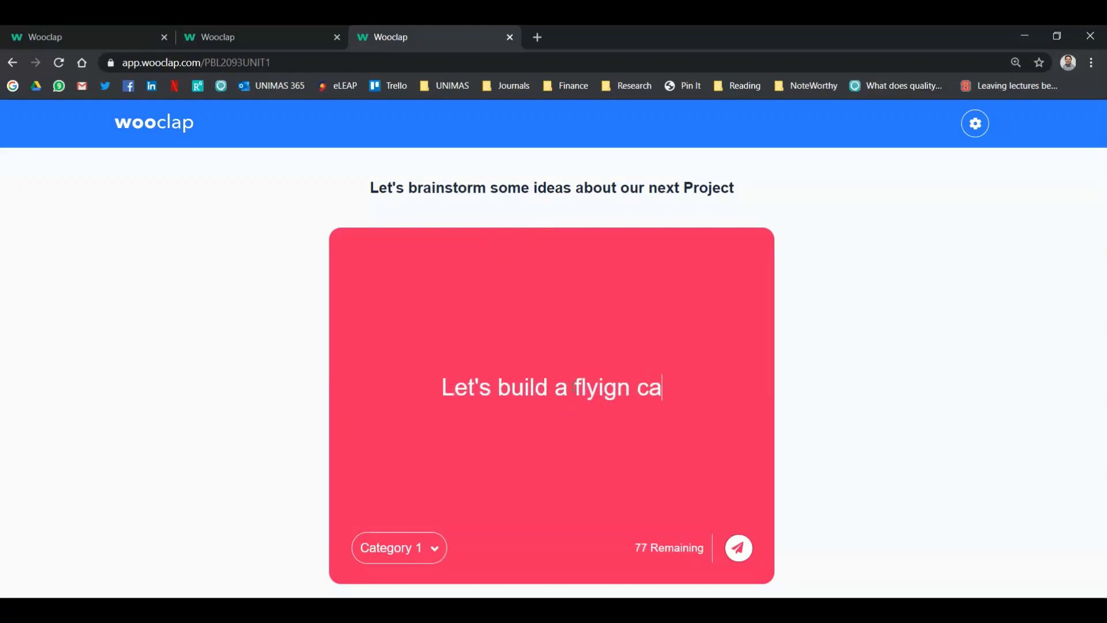
key("BackSpace")
key("BackSpace")
key("BackSpace")
key("BackSpace")
key("BackSpace")
type("ng car")
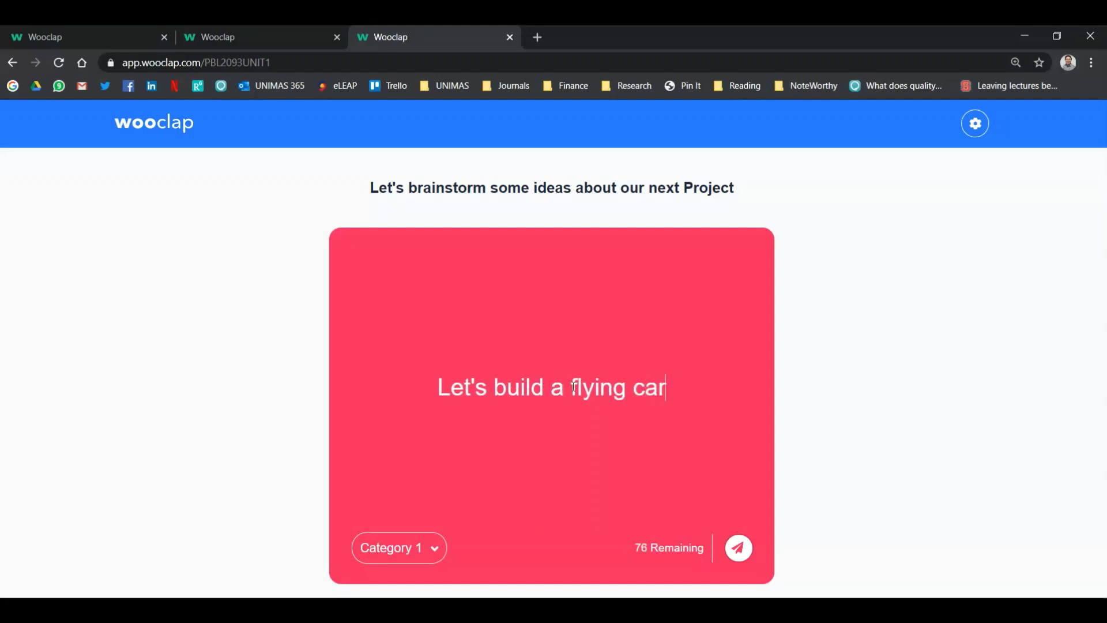
scroll(569, 420, "down", 2)
File the flying car idea under Category 1 and submit it
left_click(396, 482)
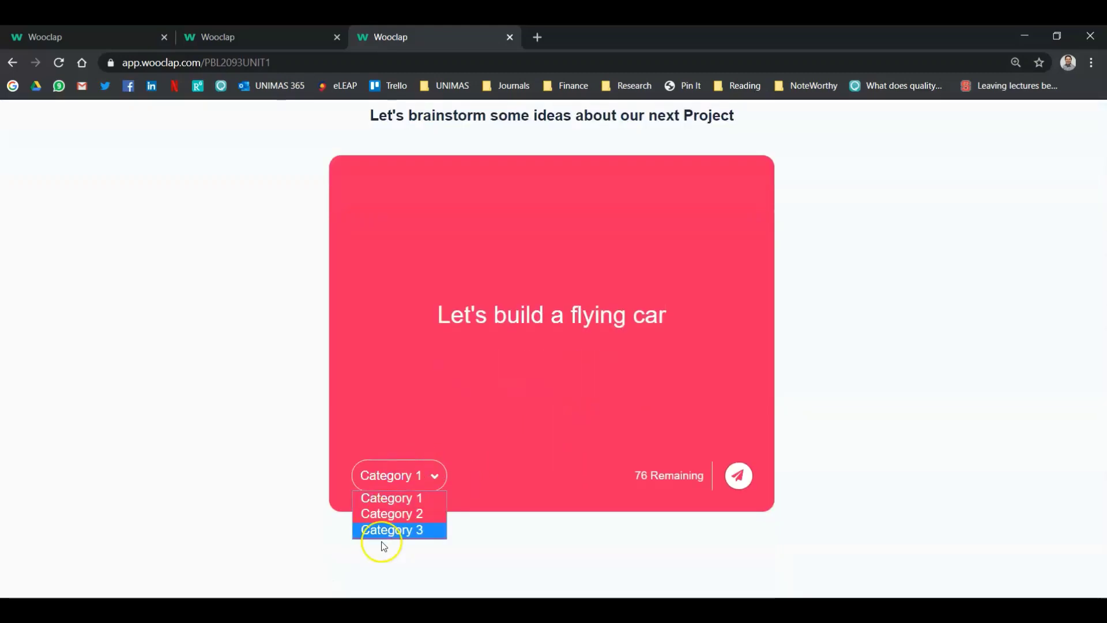
left_click(406, 513)
left_click(413, 475)
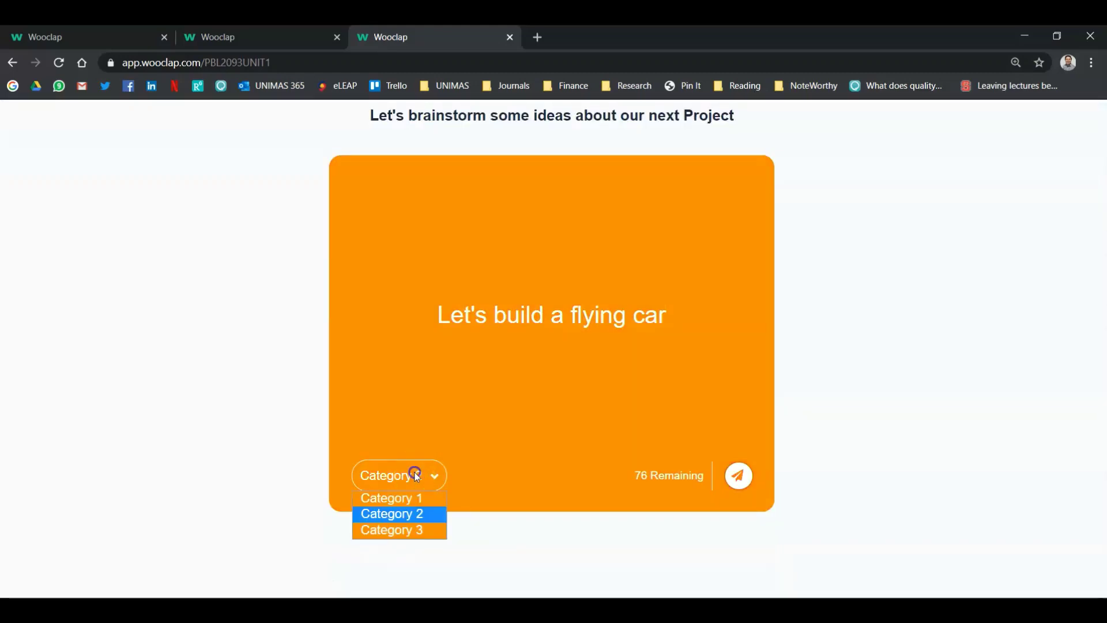
left_click(407, 530)
left_click(412, 473)
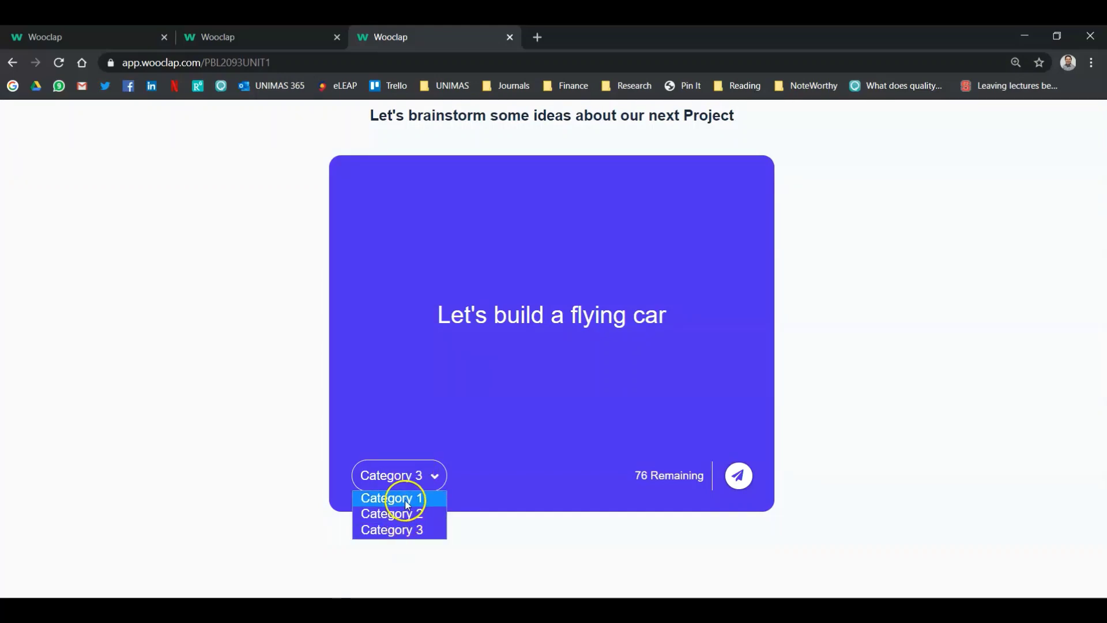
left_click(407, 497)
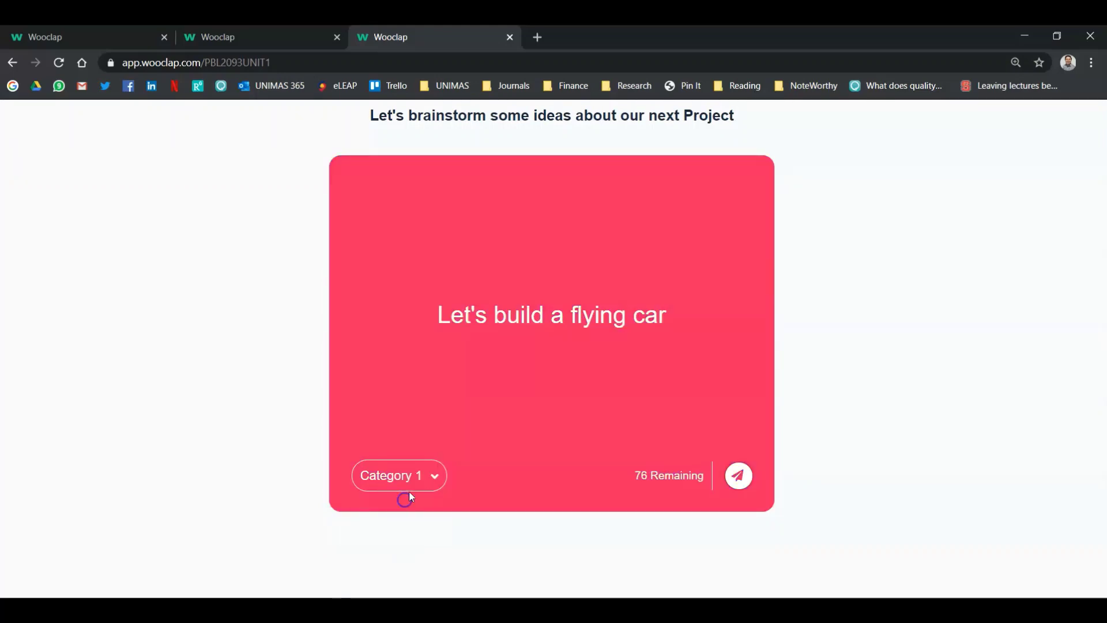
left_click(740, 477)
Submit a second idea, 'Focus on study', under Category 2
scroll(742, 436, "down", 3)
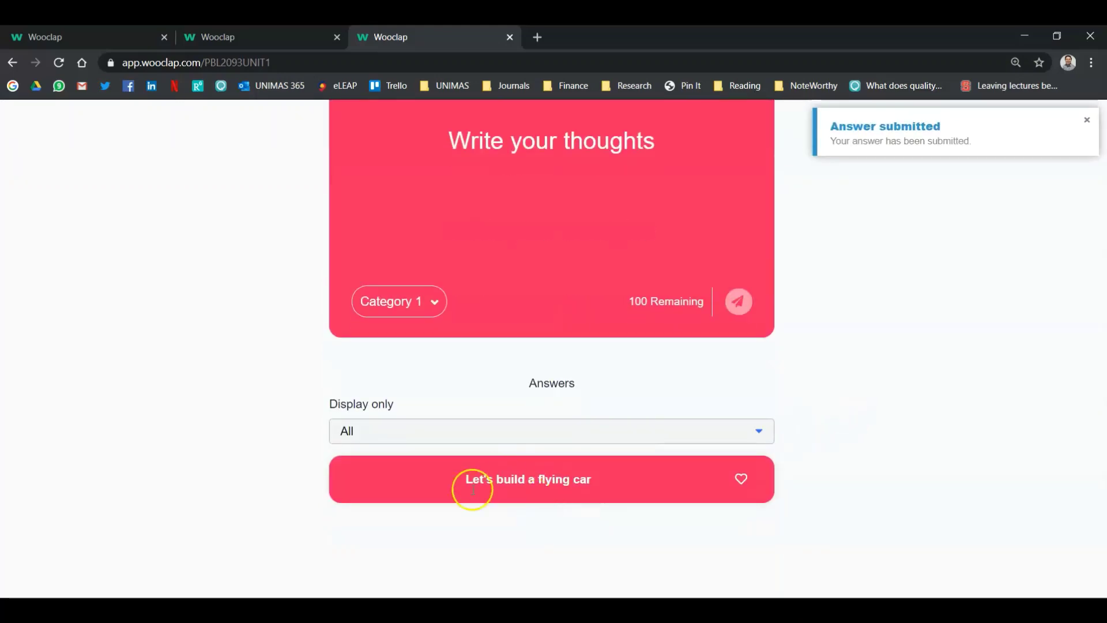
scroll(613, 440, "up", 5)
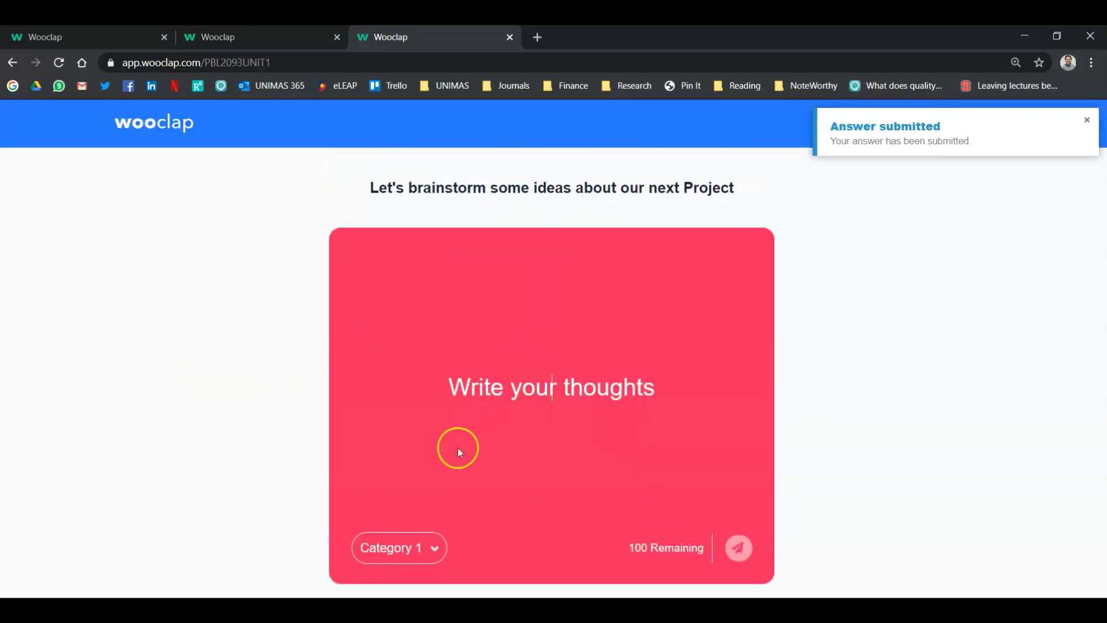
left_click(408, 547)
left_click(415, 585)
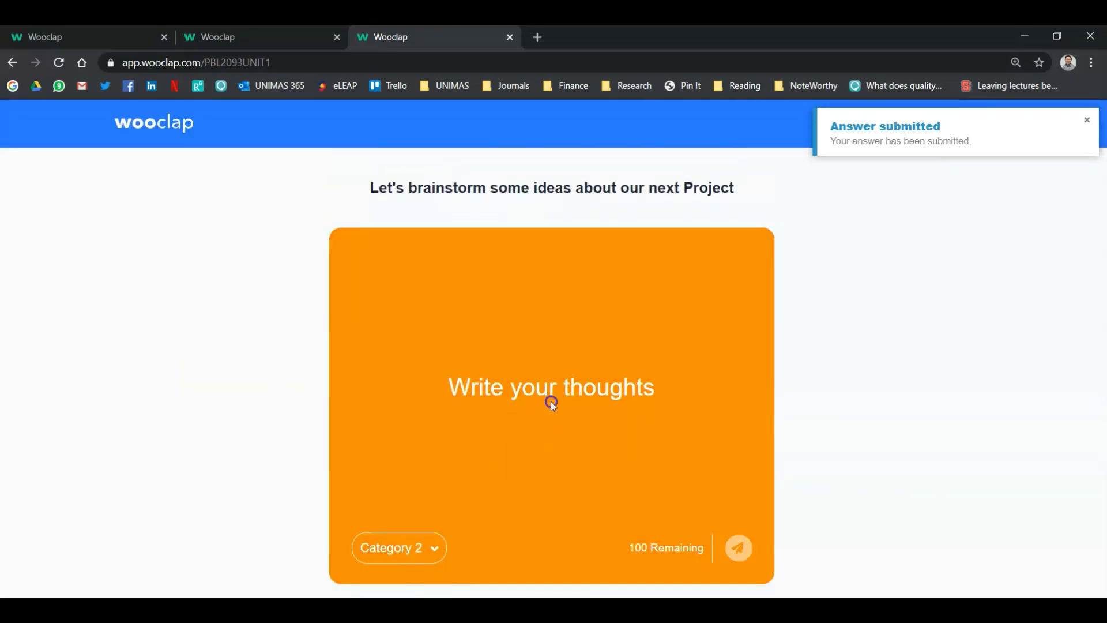
type("Focus on ")
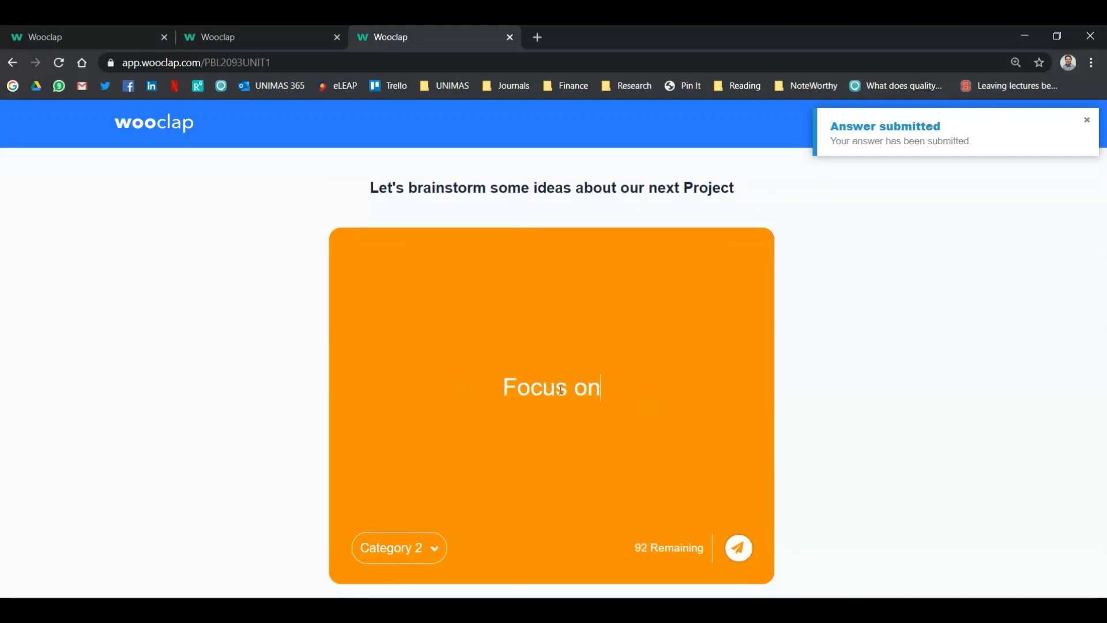
type("study")
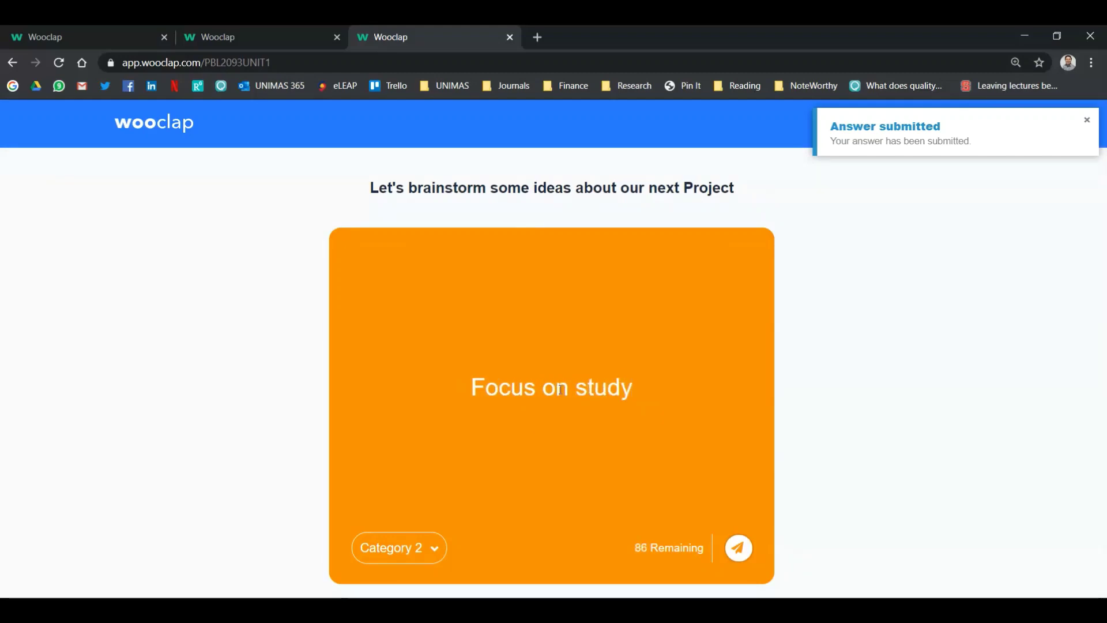
left_click(738, 547)
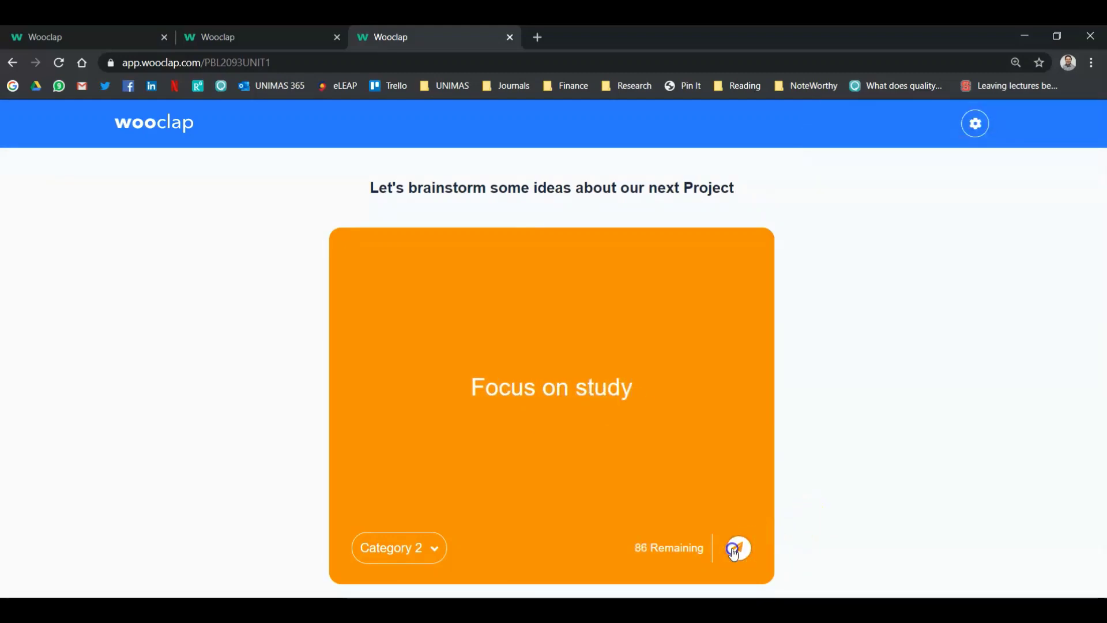
Switch to the presenter's live brainstorm board to see both ideas
scroll(555, 449, "down", 5)
scroll(729, 450, "up", 5)
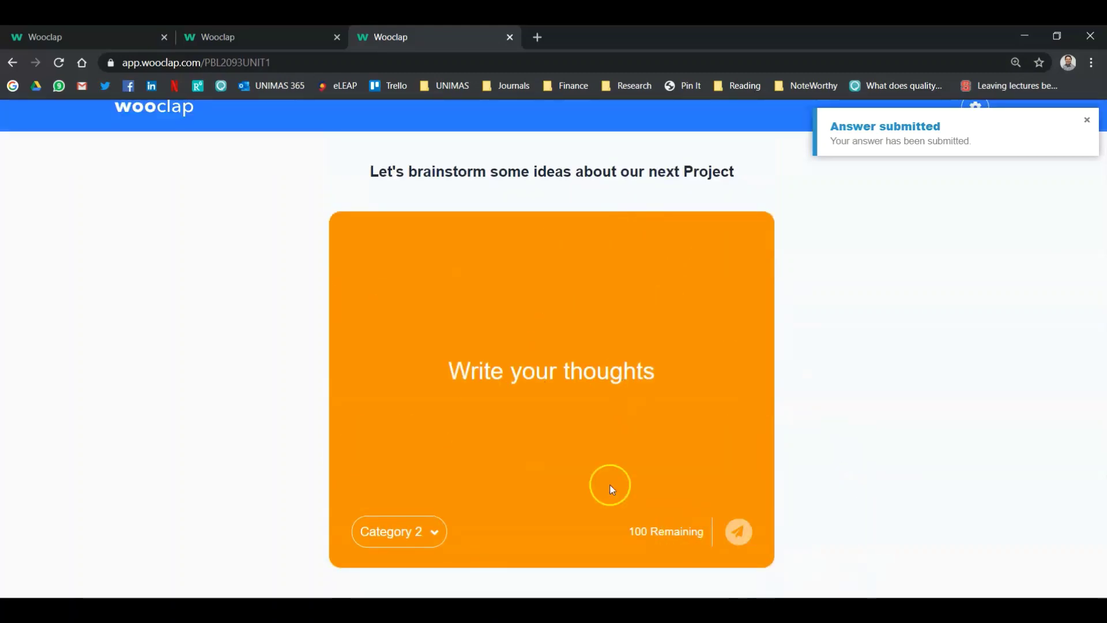
left_click(259, 37)
key("ctrl+shift+Tab")
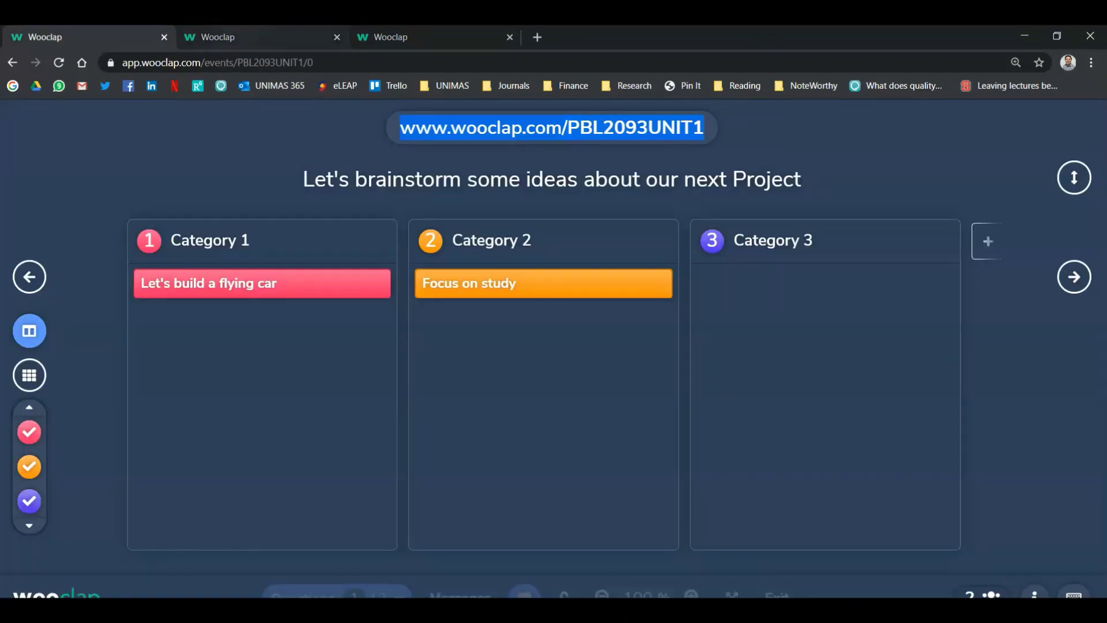
Close the participant tab and toggle the Category 1 and 2 filters off and back on
left_click(337, 37)
left_click(39, 461)
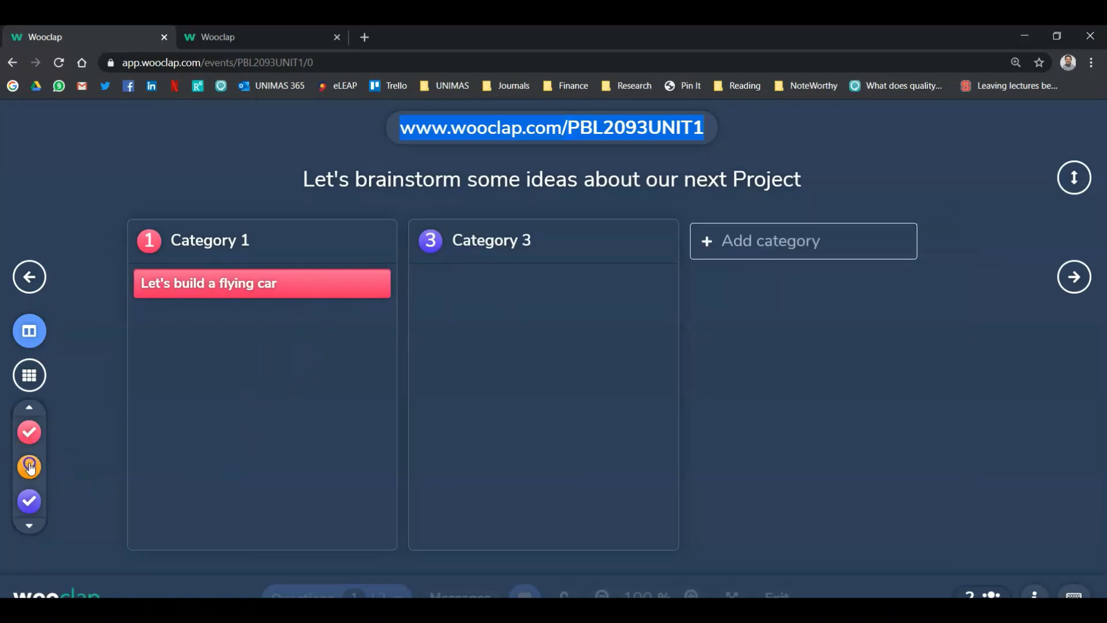
left_click(29, 434)
left_click(30, 468)
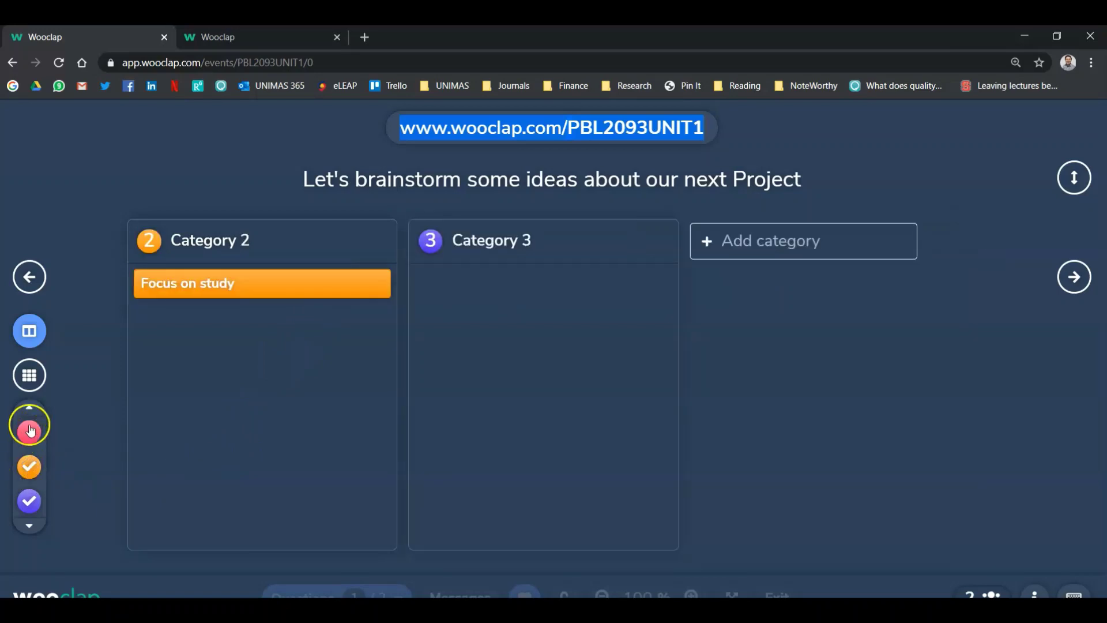
left_click(29, 432)
Try the Grid view of loose cards, then return to the category columns layout
left_click(30, 376)
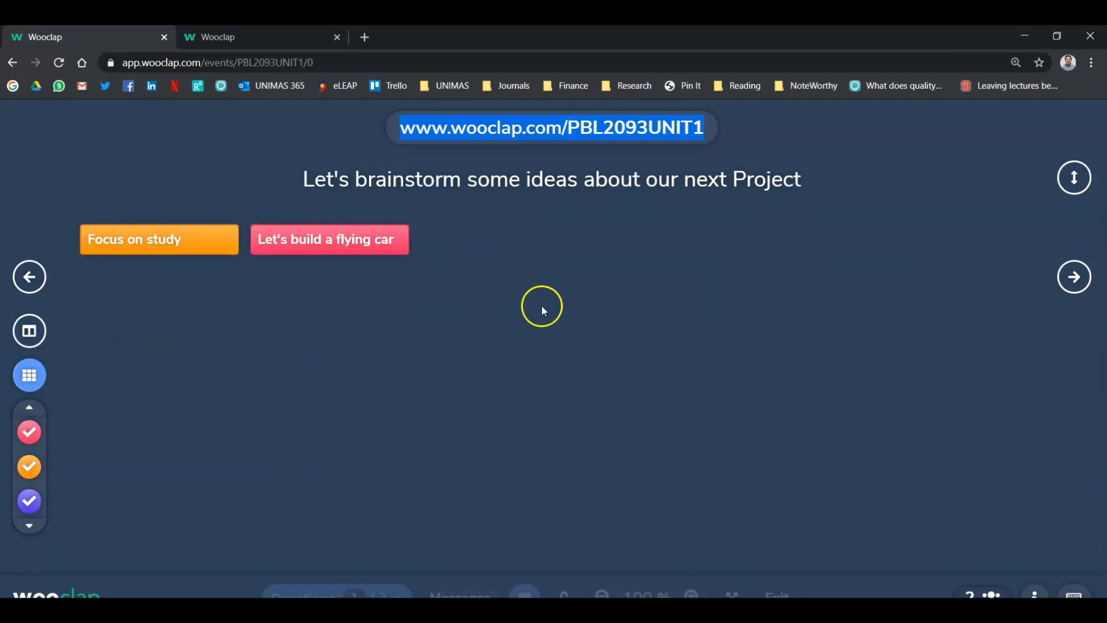
left_click(31, 375)
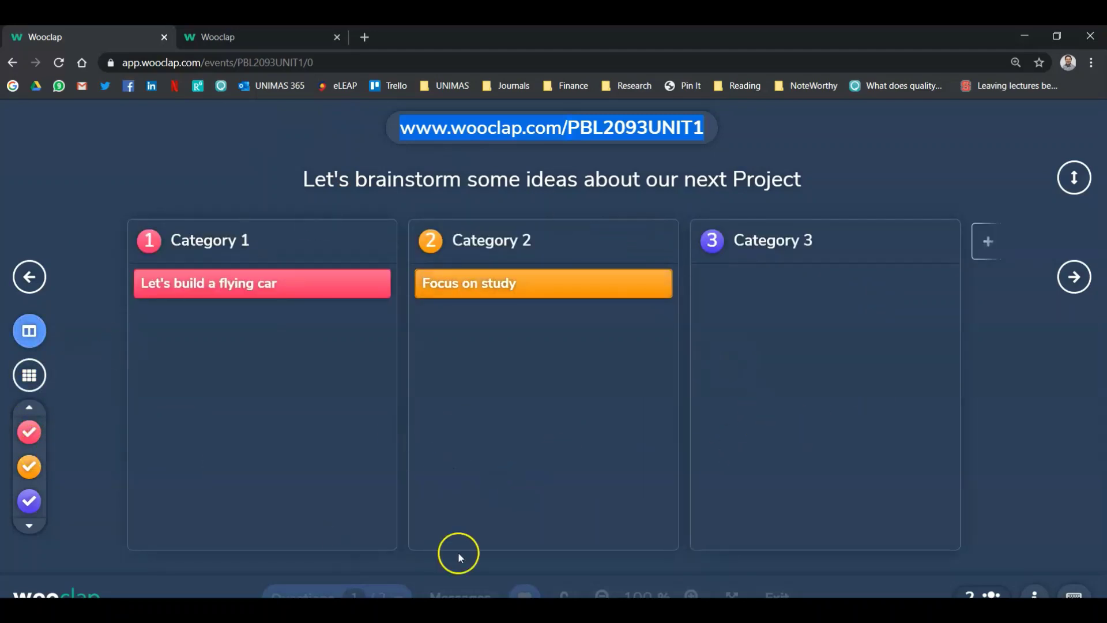
mouse_move(569, 304)
left_click(528, 420)
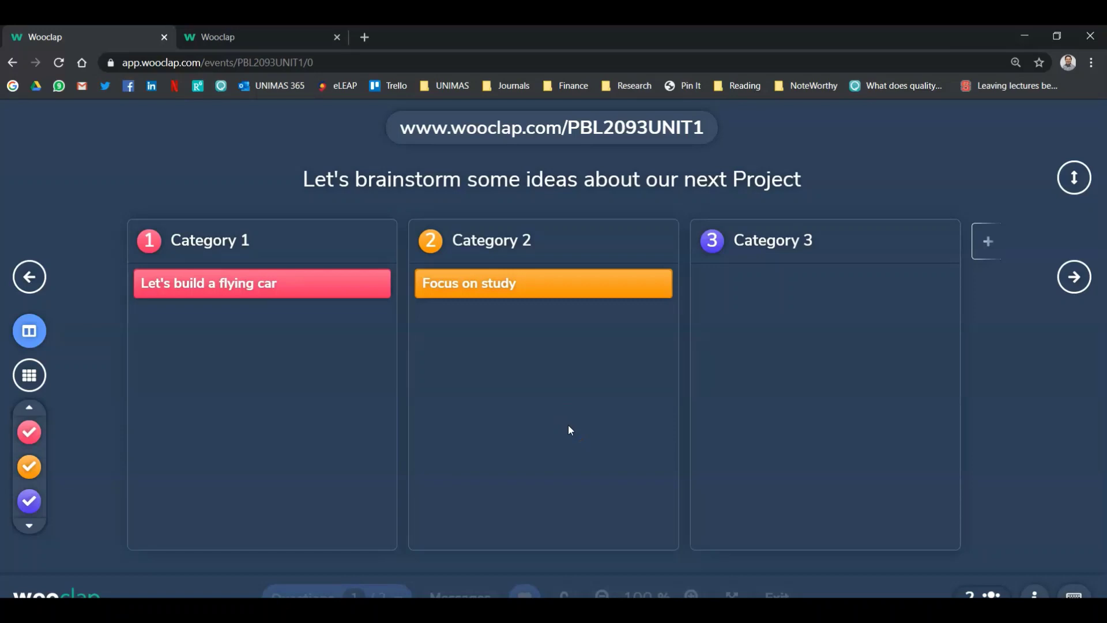
Exit the presentation, briefly present and close MCQ1, then export question 1's brainstorm results
left_click(32, 276)
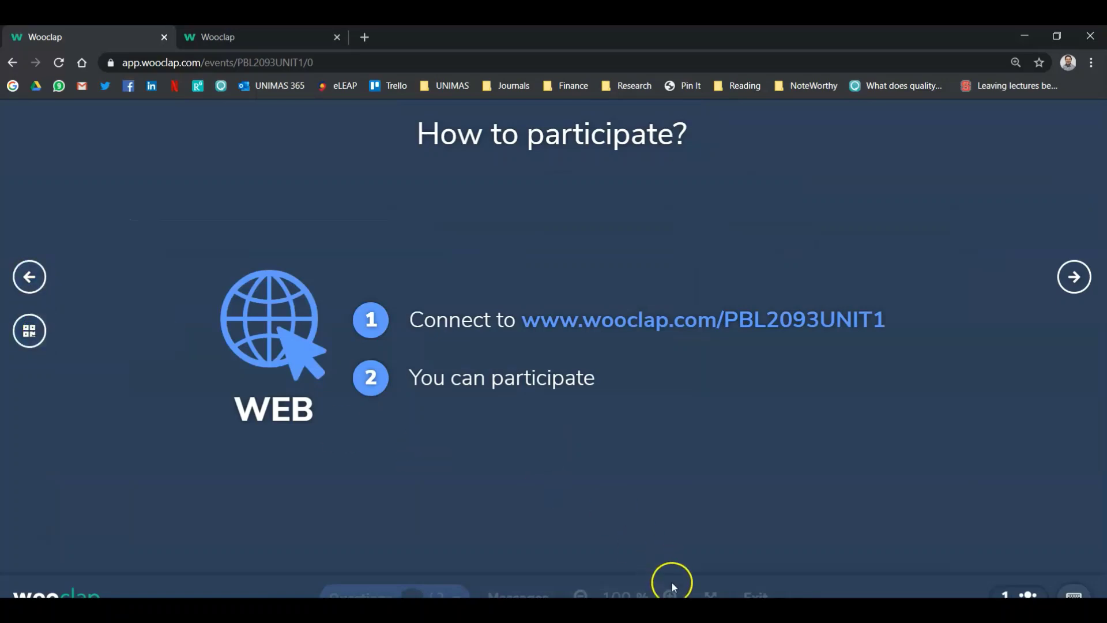
left_click(756, 588)
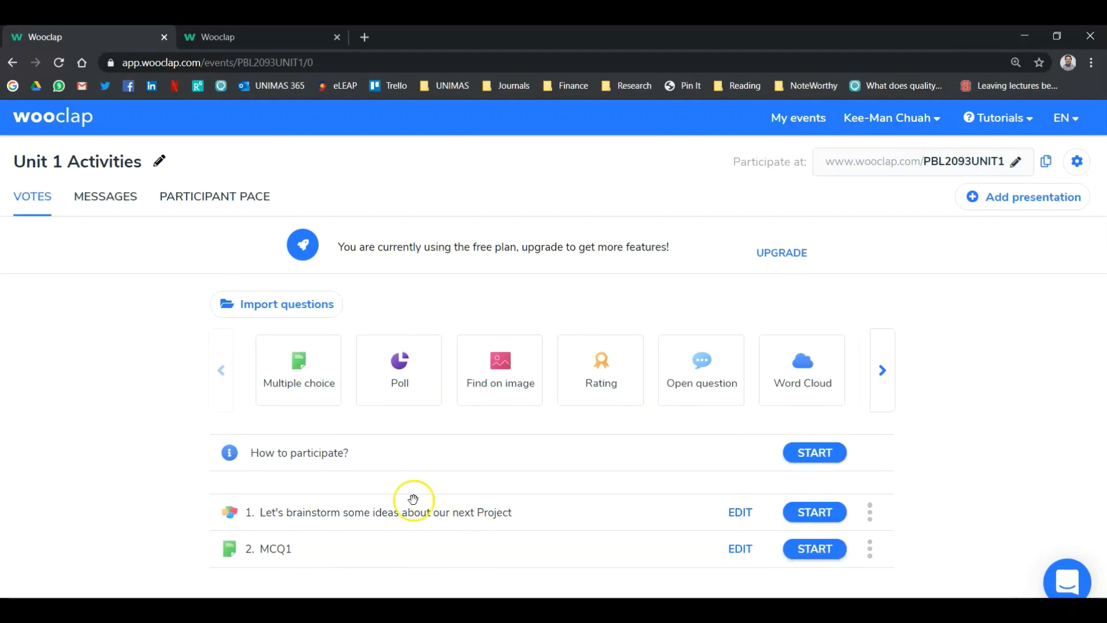
left_click(813, 547)
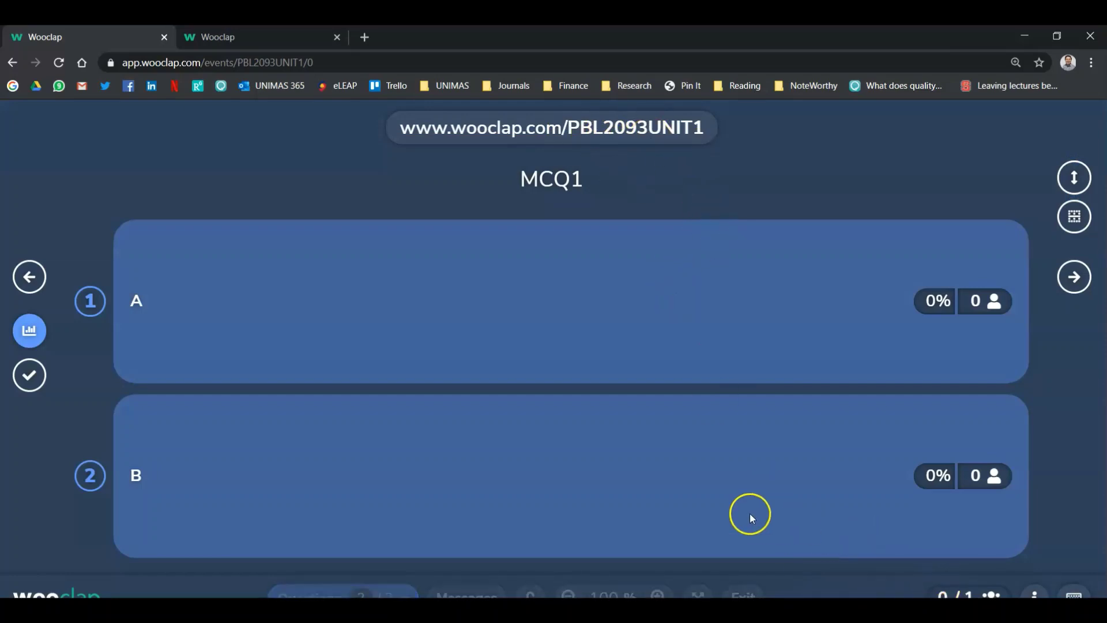
left_click(743, 594)
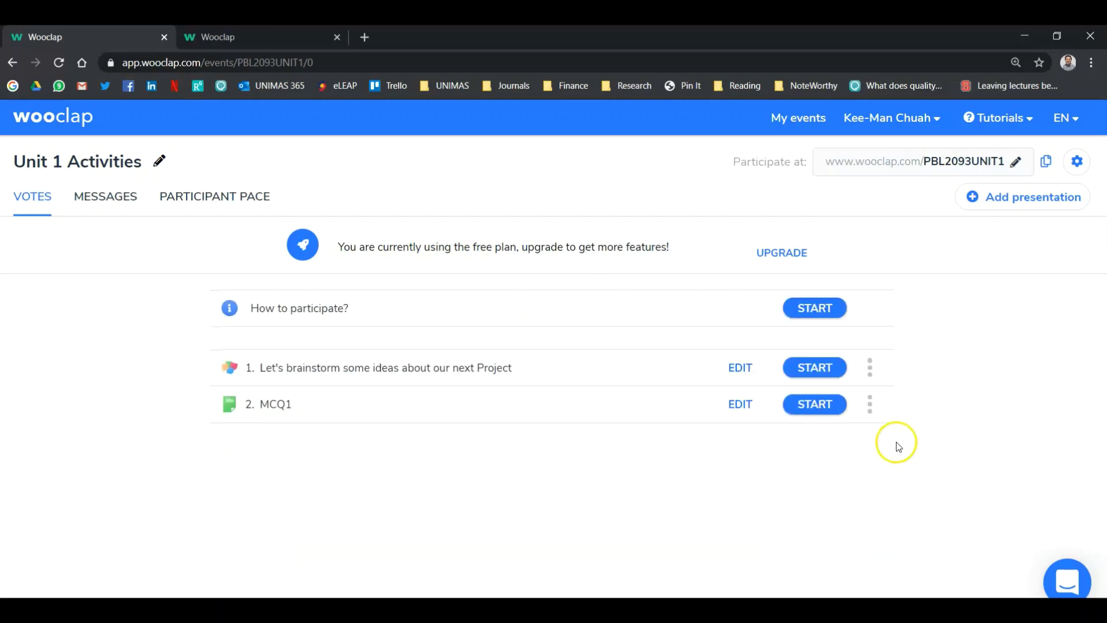
left_click(870, 513)
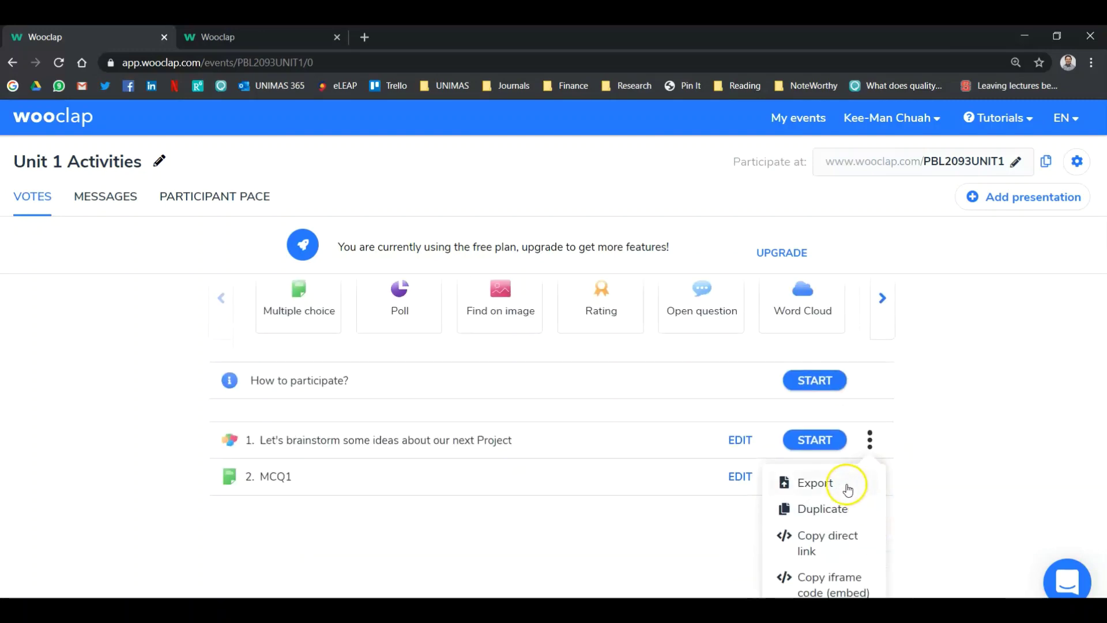
left_click(839, 490)
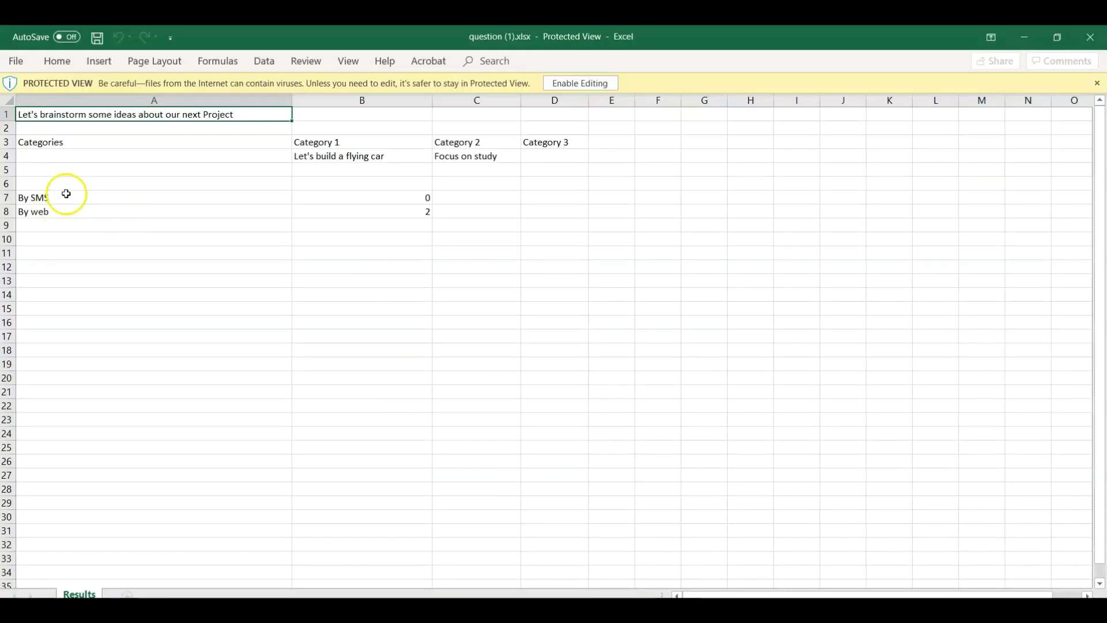
Close the question (1).xlsx results workbook showing two ideas and 2 web responses
left_click(1090, 37)
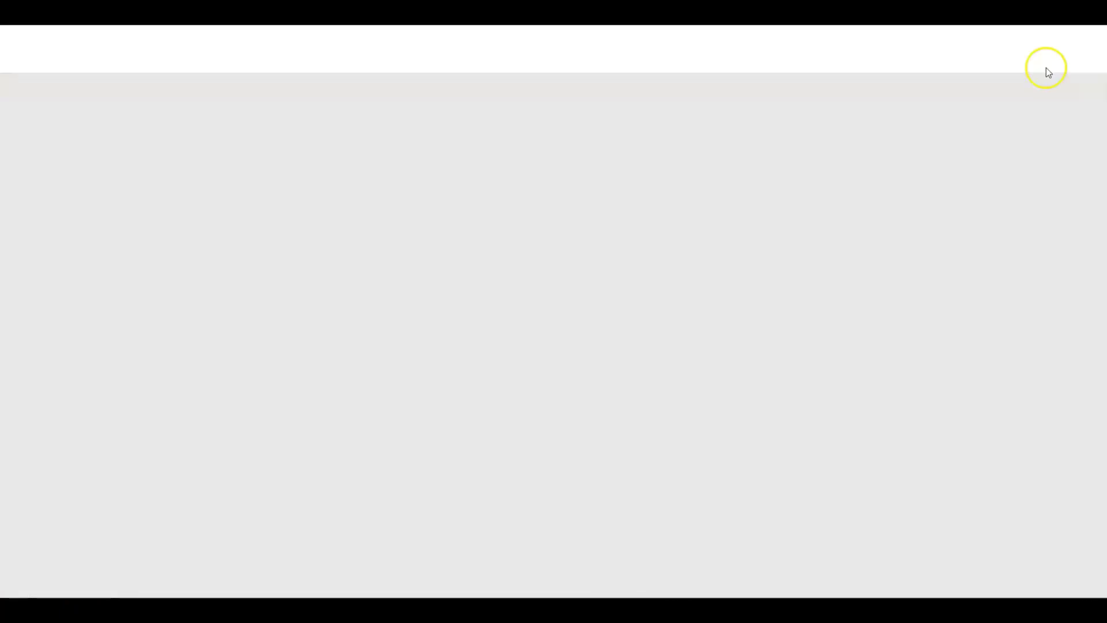
left_click(871, 440)
left_click(964, 487)
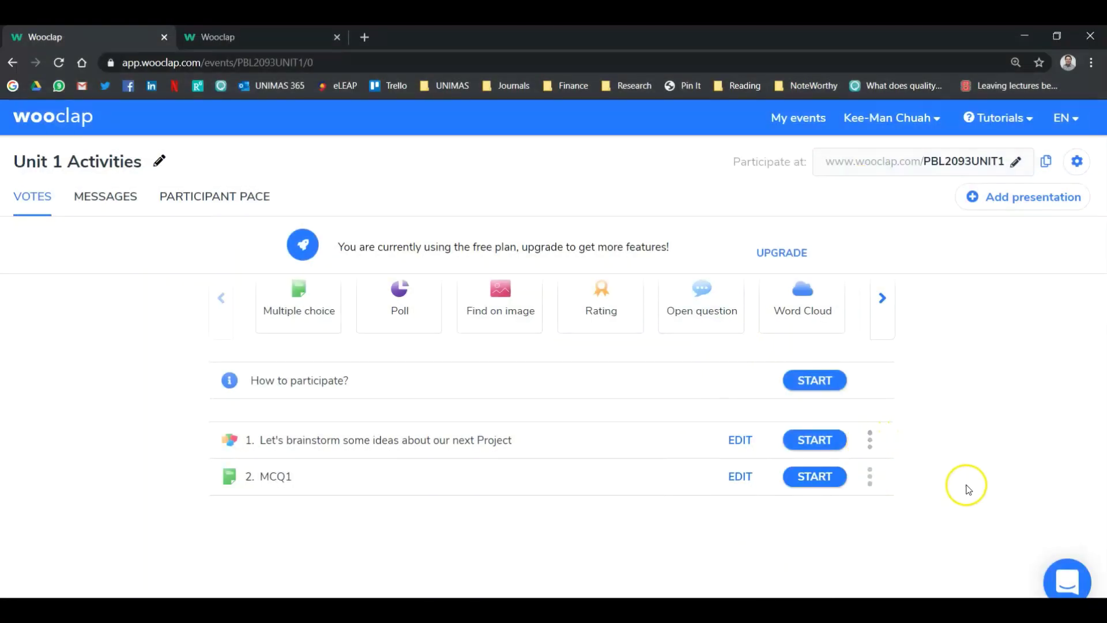